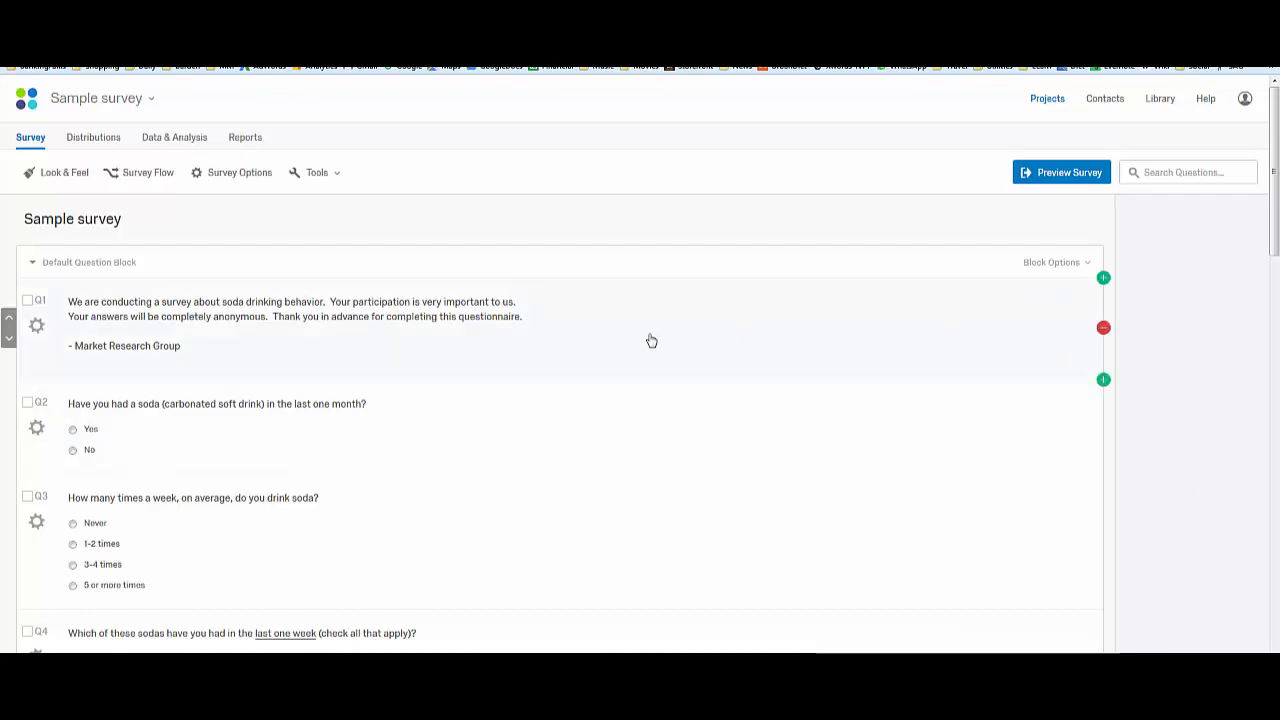
Step: Look over the question types available for the introductory text question Q1
left_click(589, 344)
left_click(1190, 232)
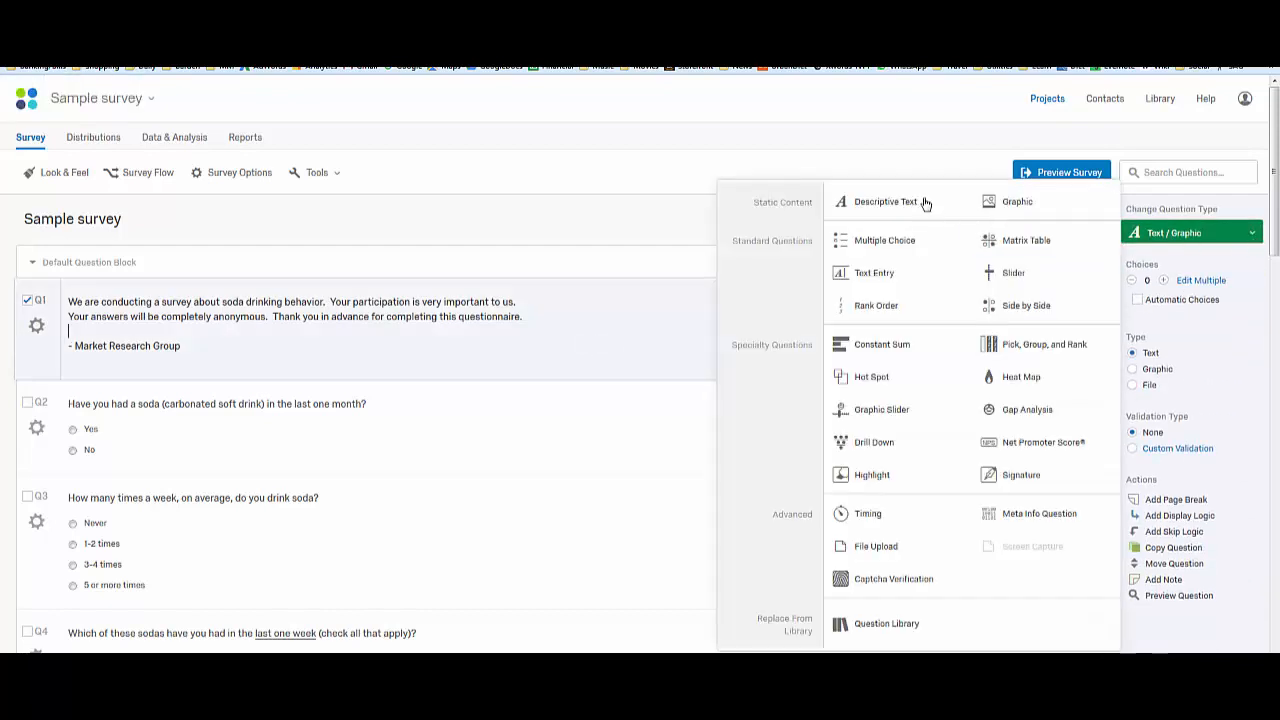
left_click(934, 98)
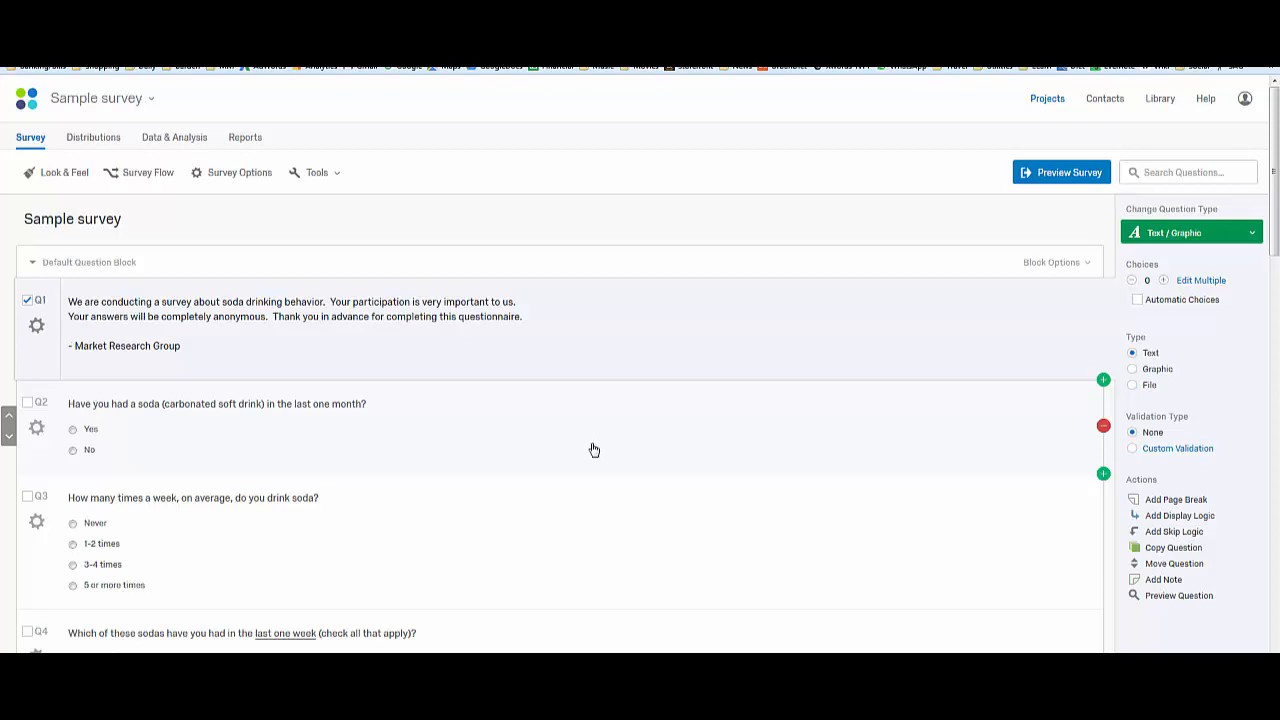
Step: Add skip logic to Q2 so that respondents who select No skip to End of Survey
left_click(36, 429)
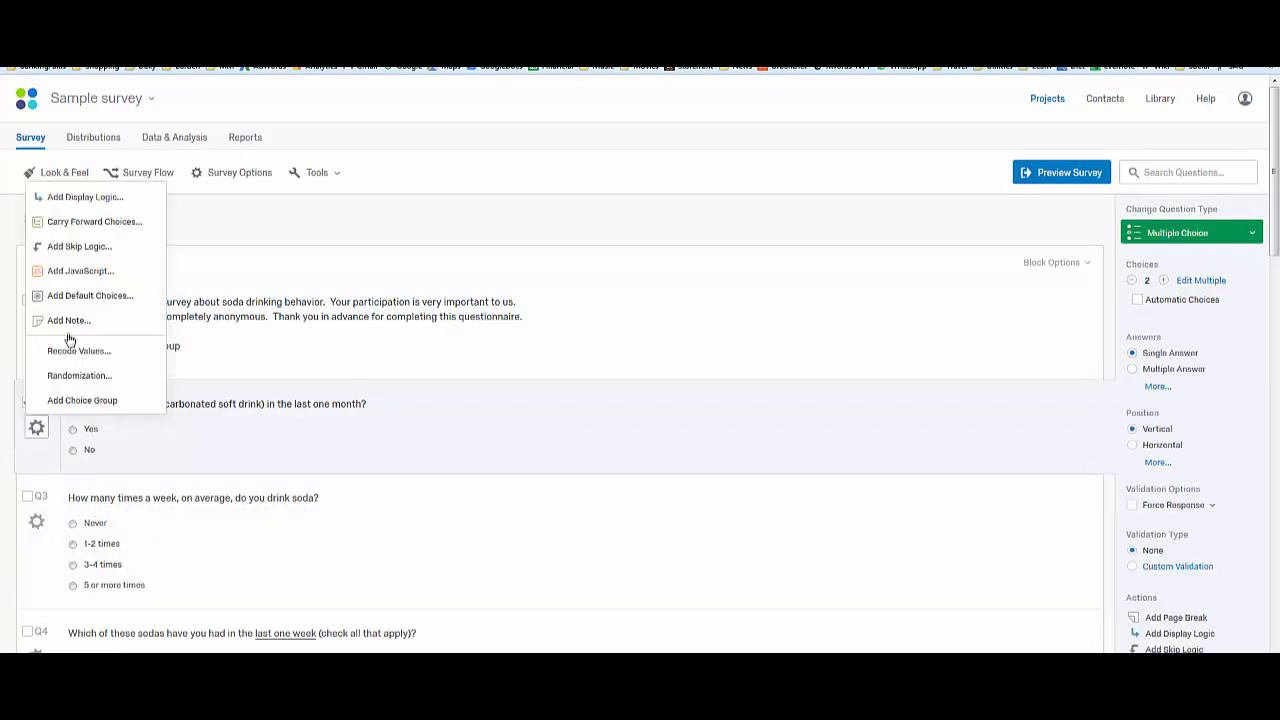
left_click(78, 250)
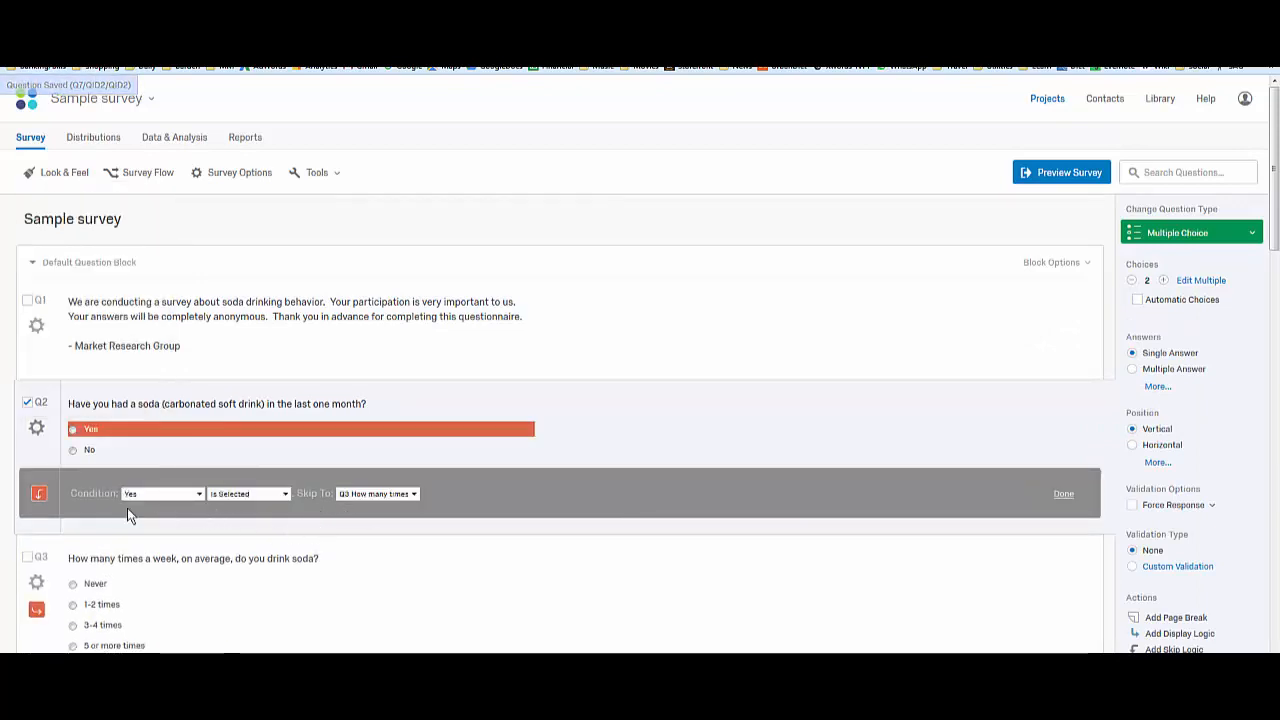
left_click(199, 494)
left_click(190, 518)
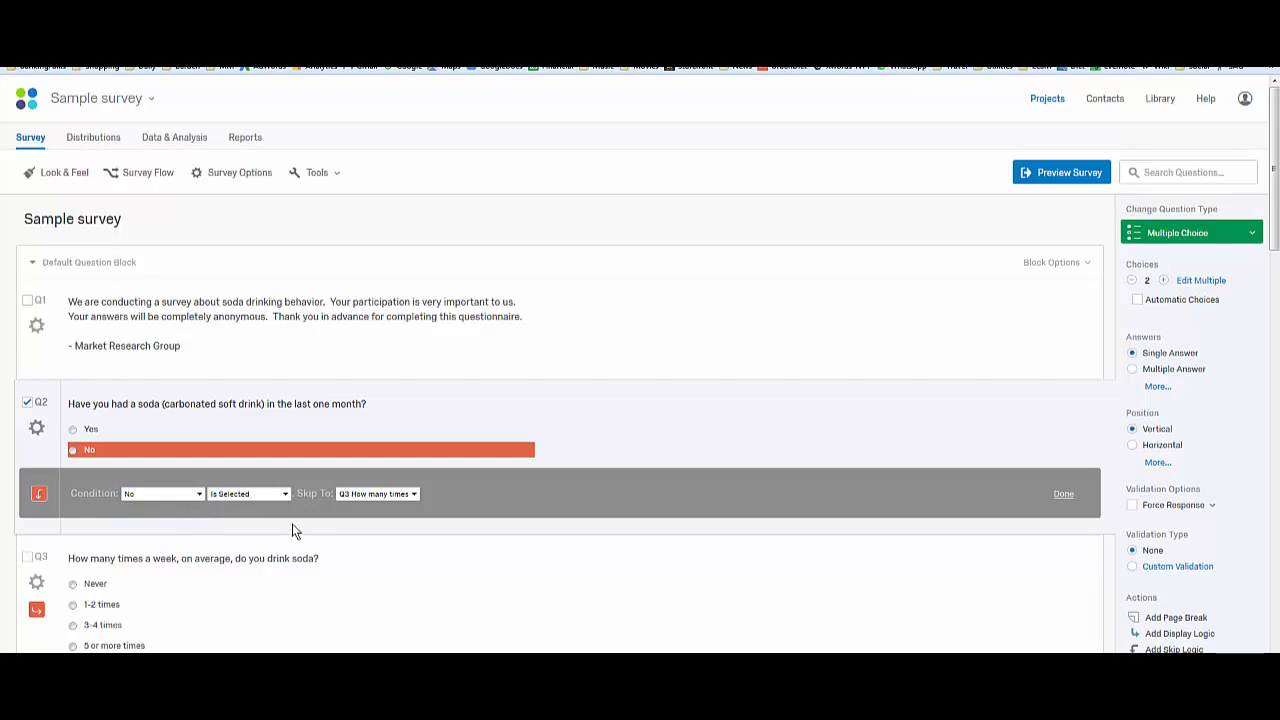
left_click(413, 494)
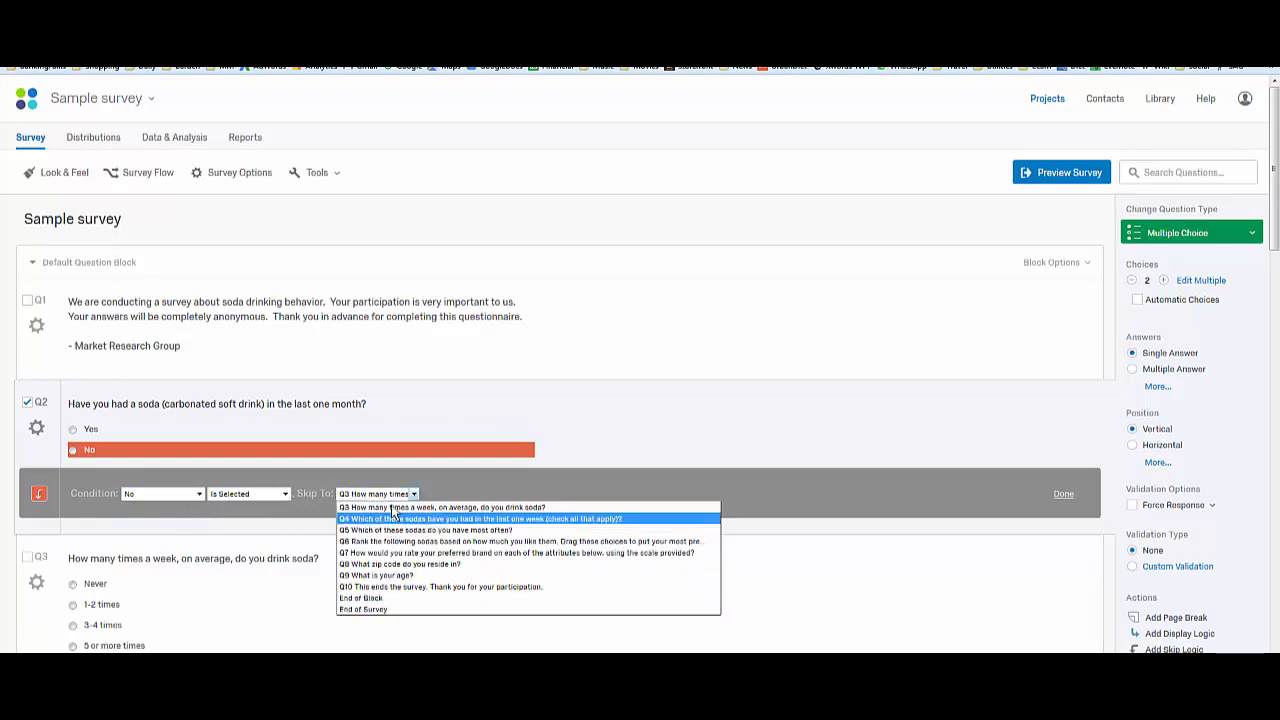
left_click(382, 610)
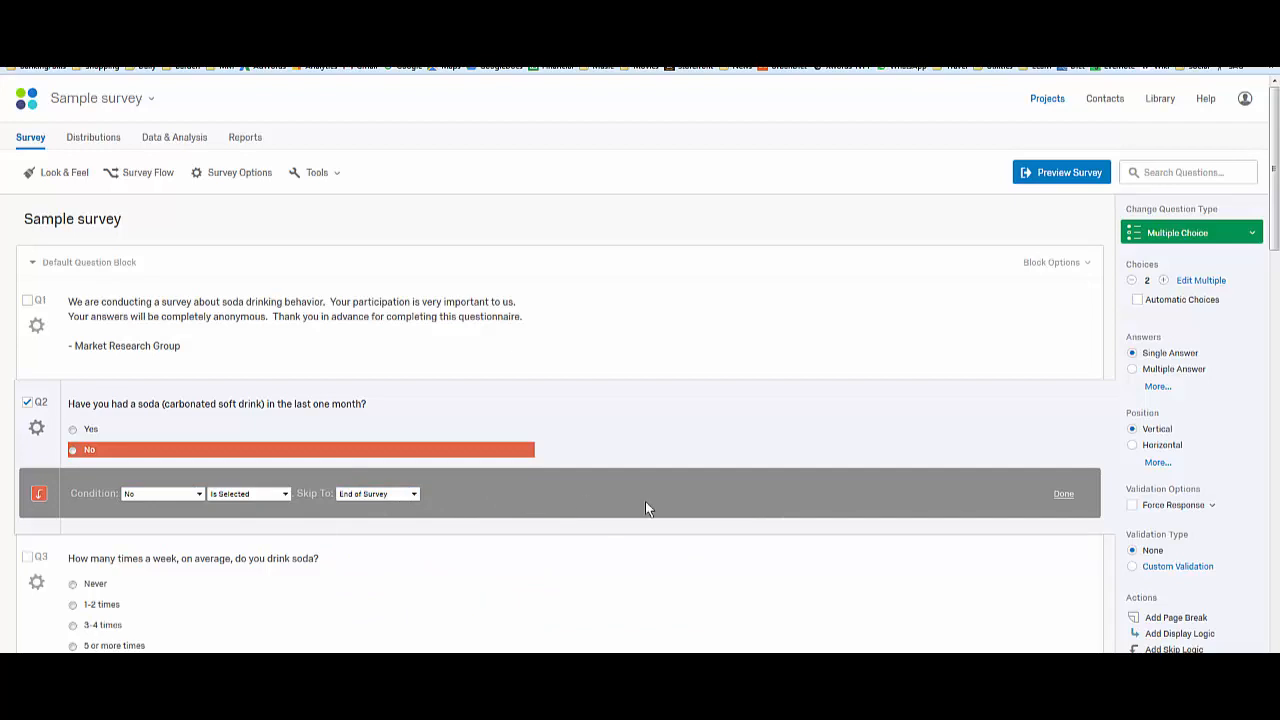
left_click(1063, 494)
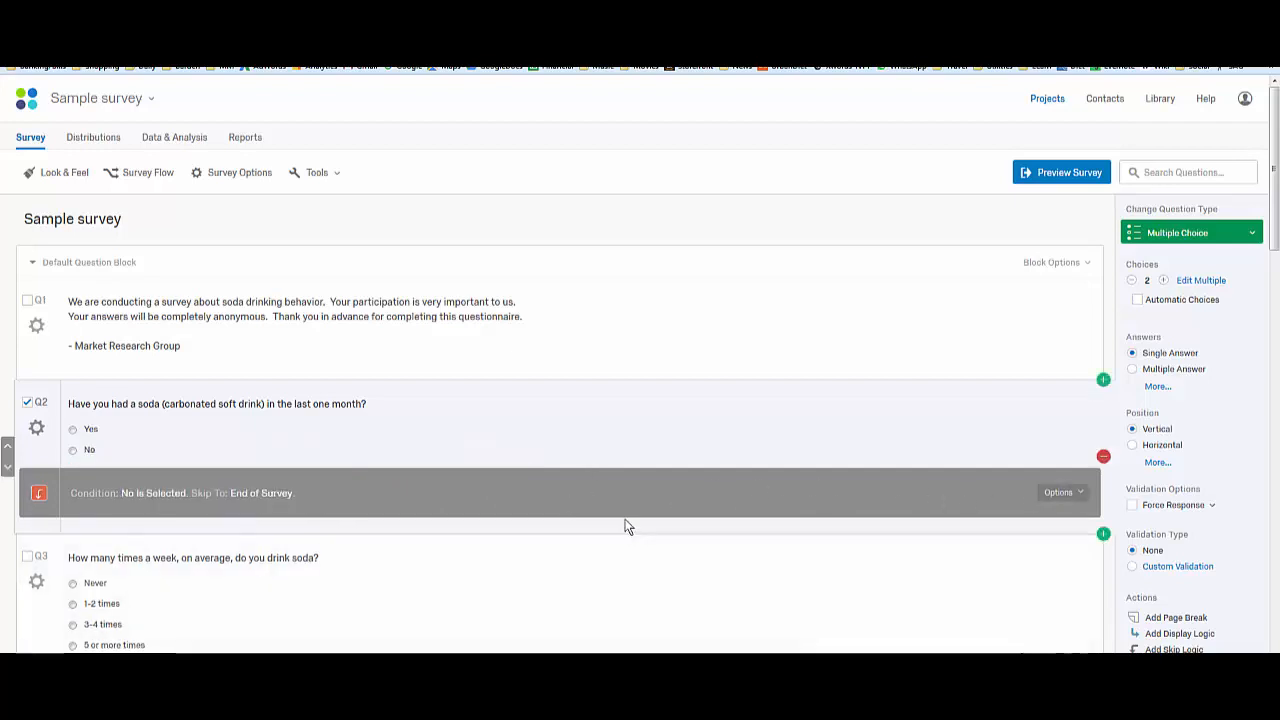
Step: Add skip logic to Q3 so that respondents who select Never skip to End of Survey
scroll(630, 520, "down", 2)
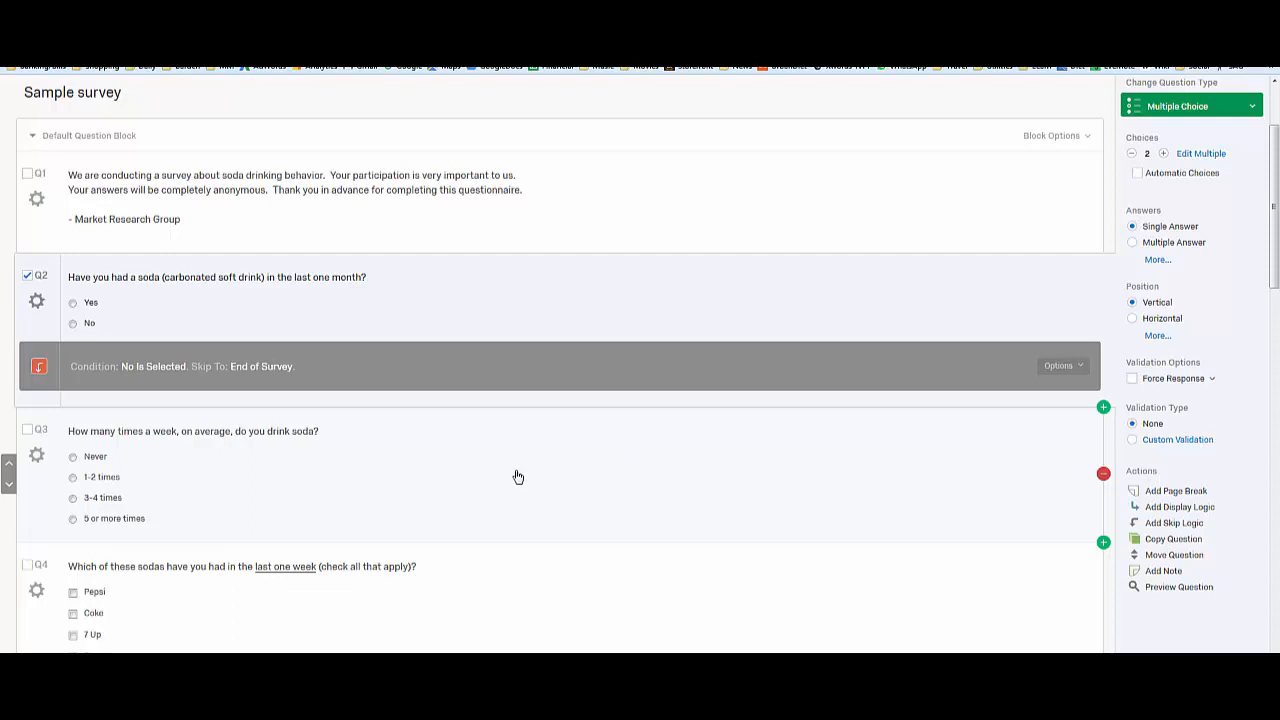
left_click(458, 485)
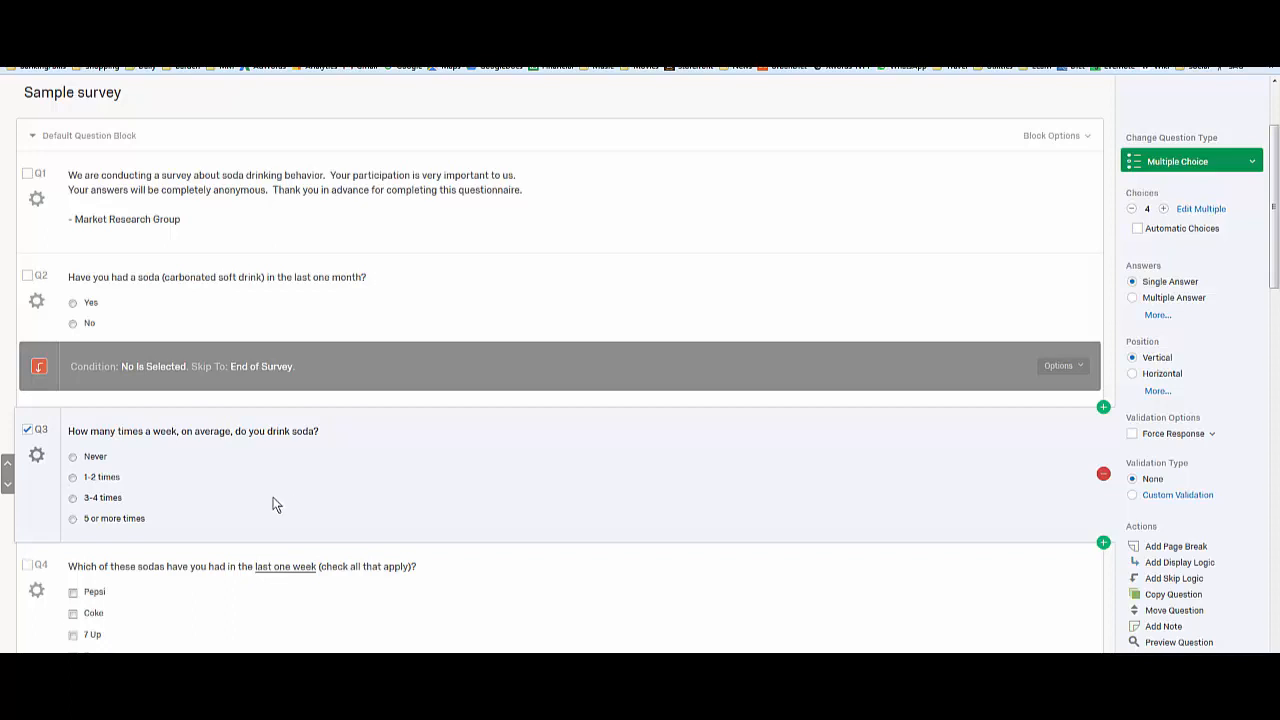
left_click(37, 456)
left_click(79, 273)
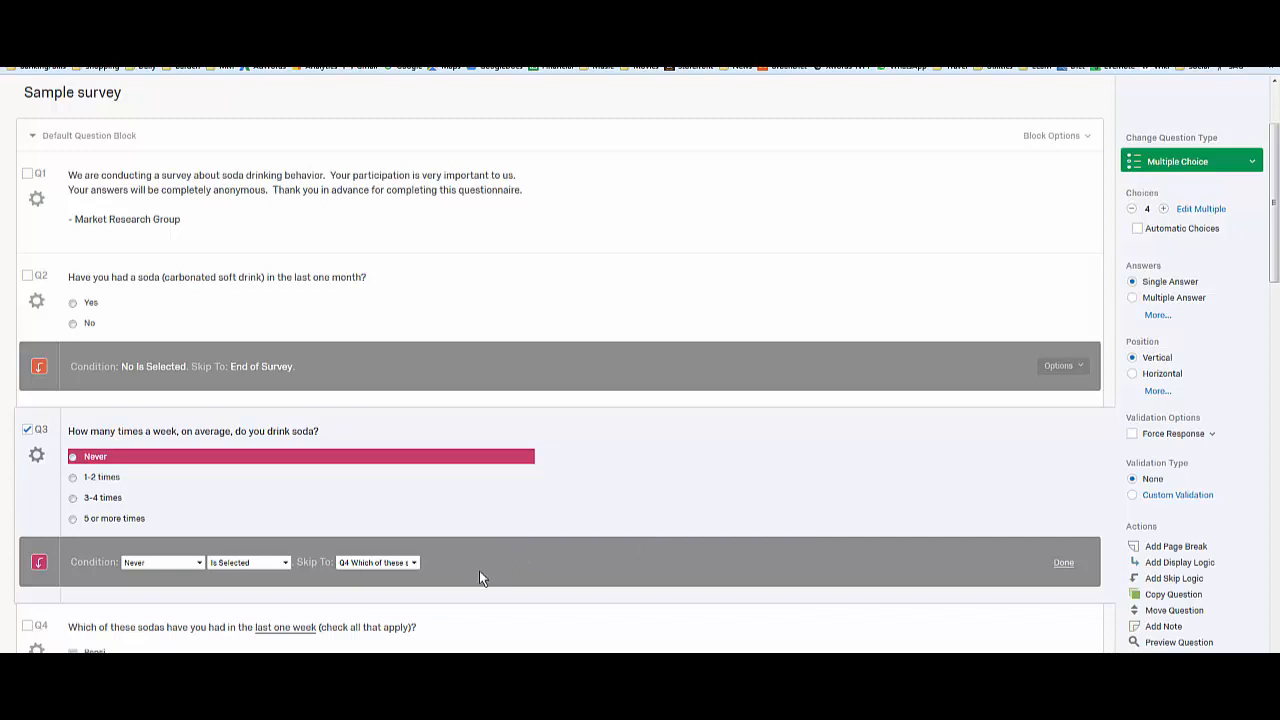
left_click(414, 564)
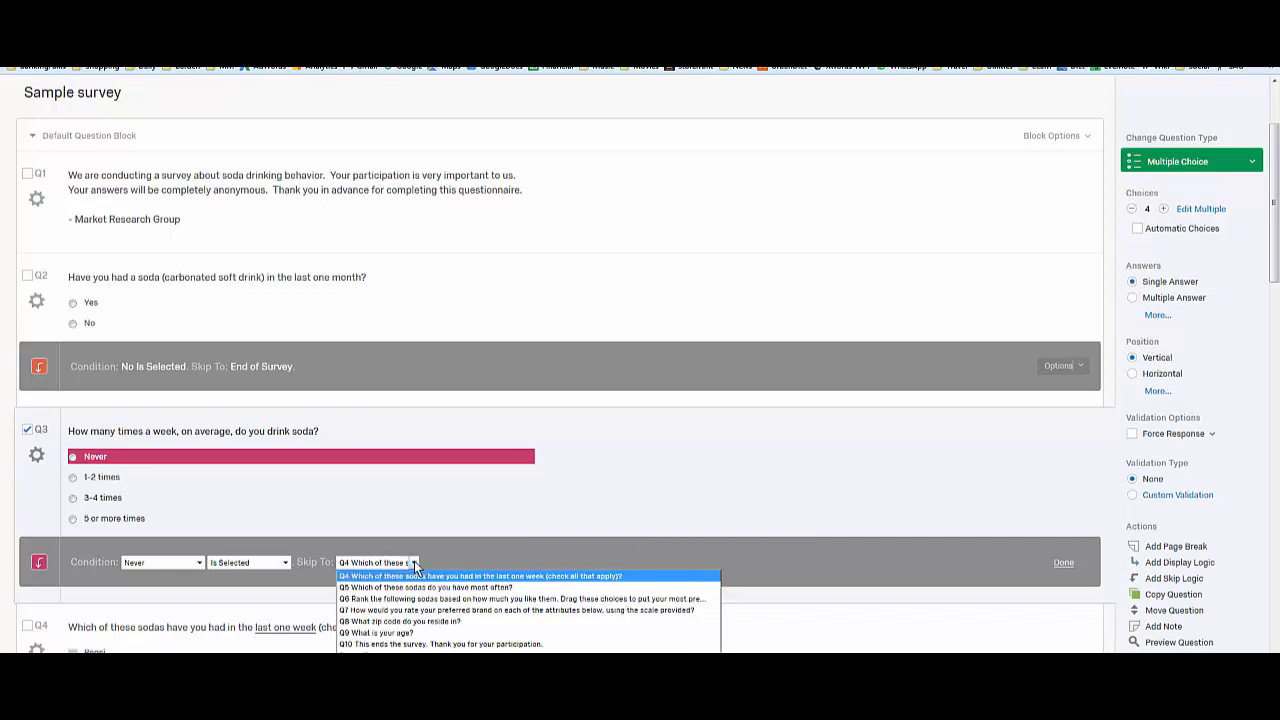
left_click(445, 656)
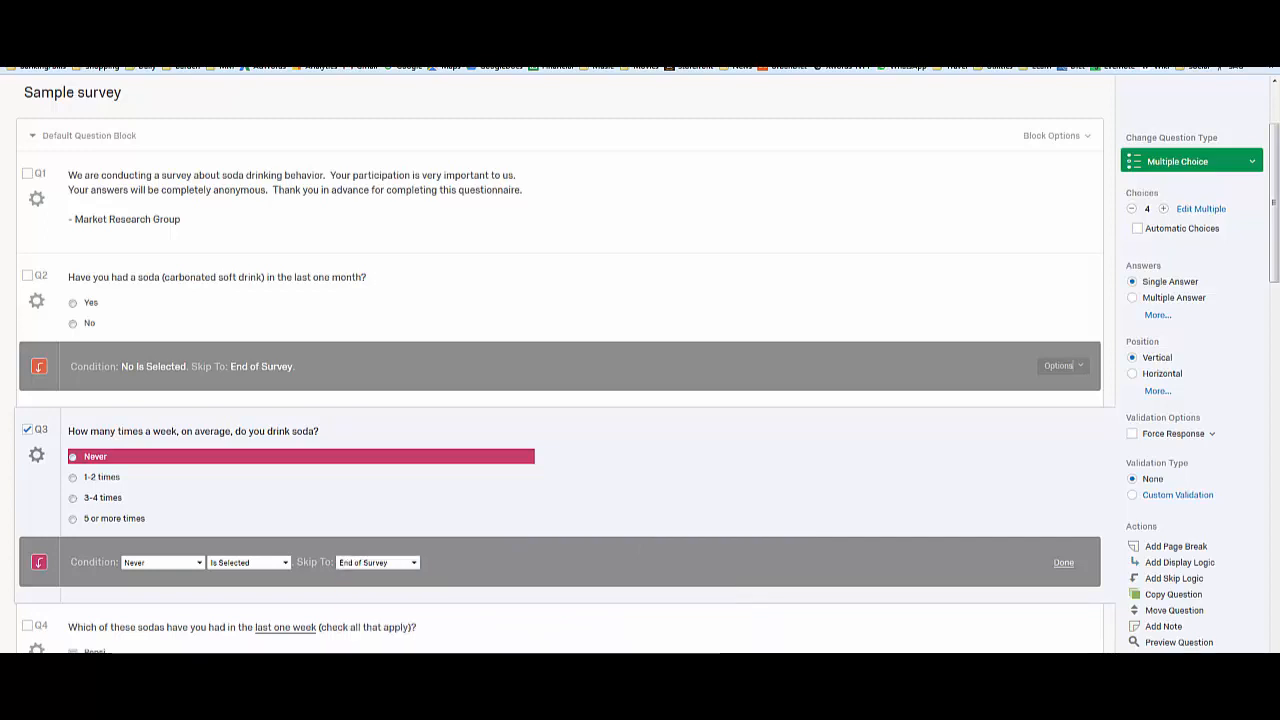
left_click(1063, 564)
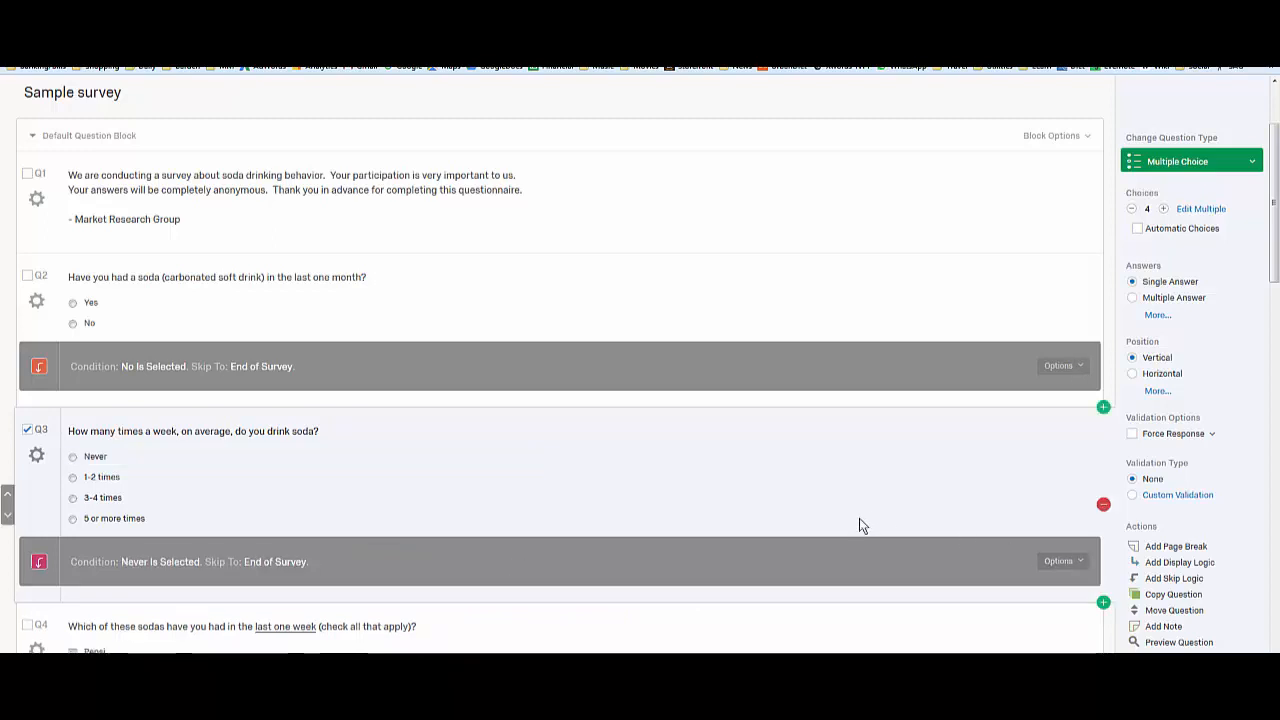
Step: Enlarge the text entry box of the "Other (please specify)" choice in Q4
scroll(798, 543, "down", 2)
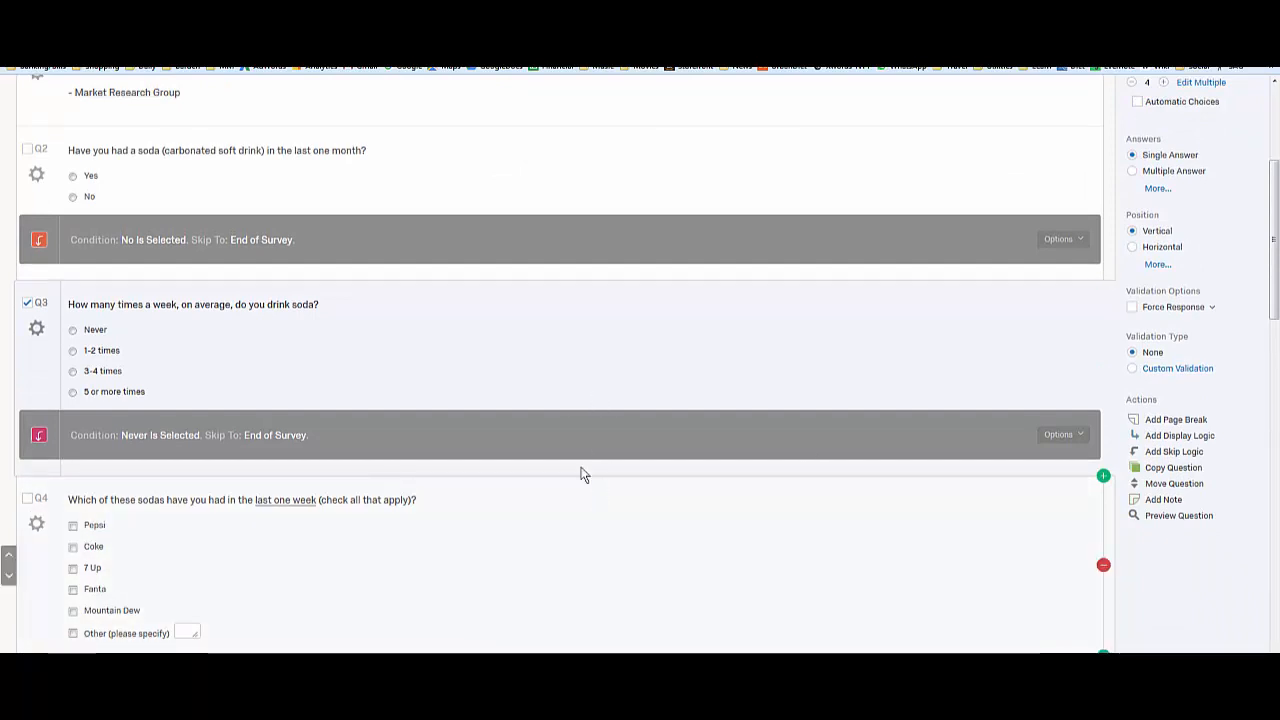
scroll(518, 533, "down", 2)
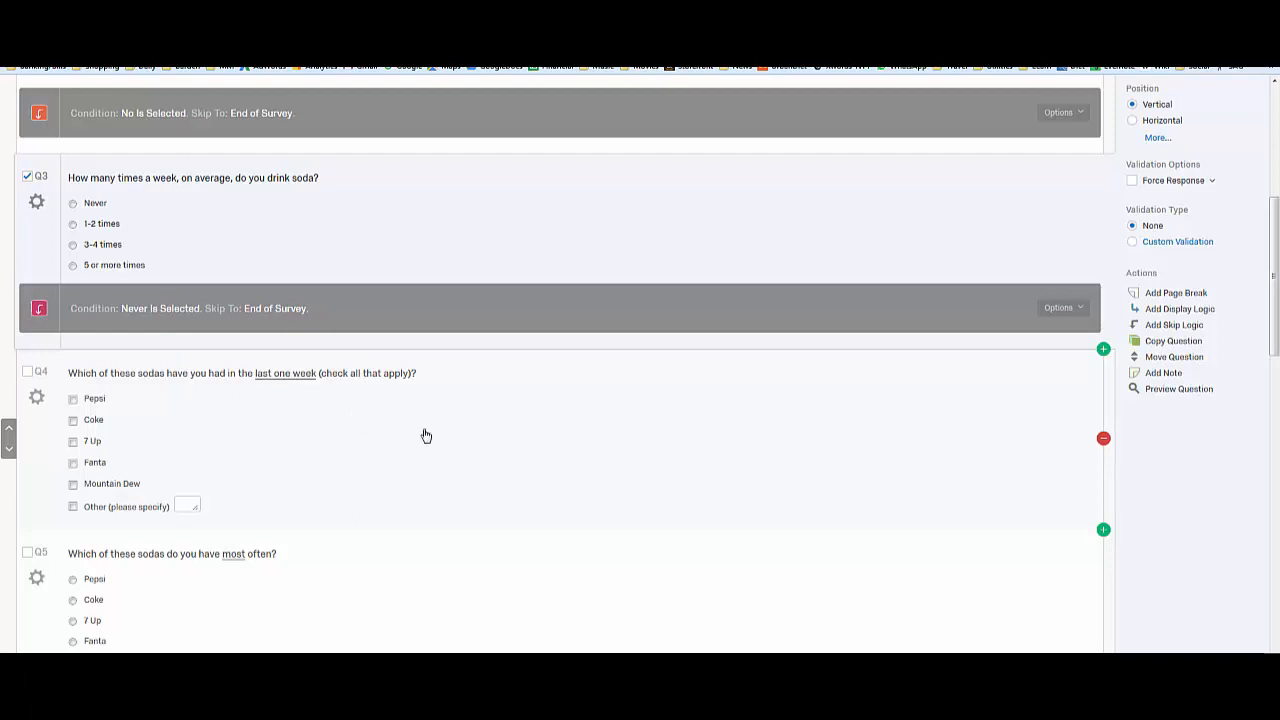
left_click(641, 448)
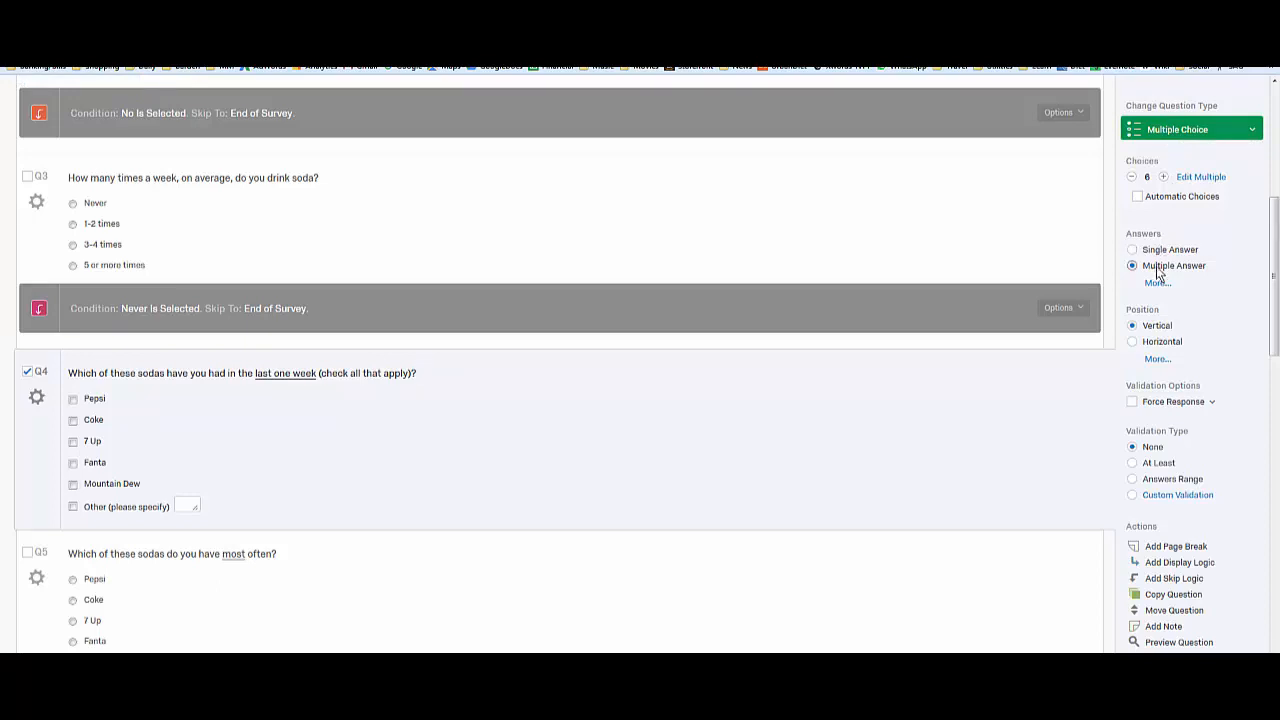
left_click(128, 508)
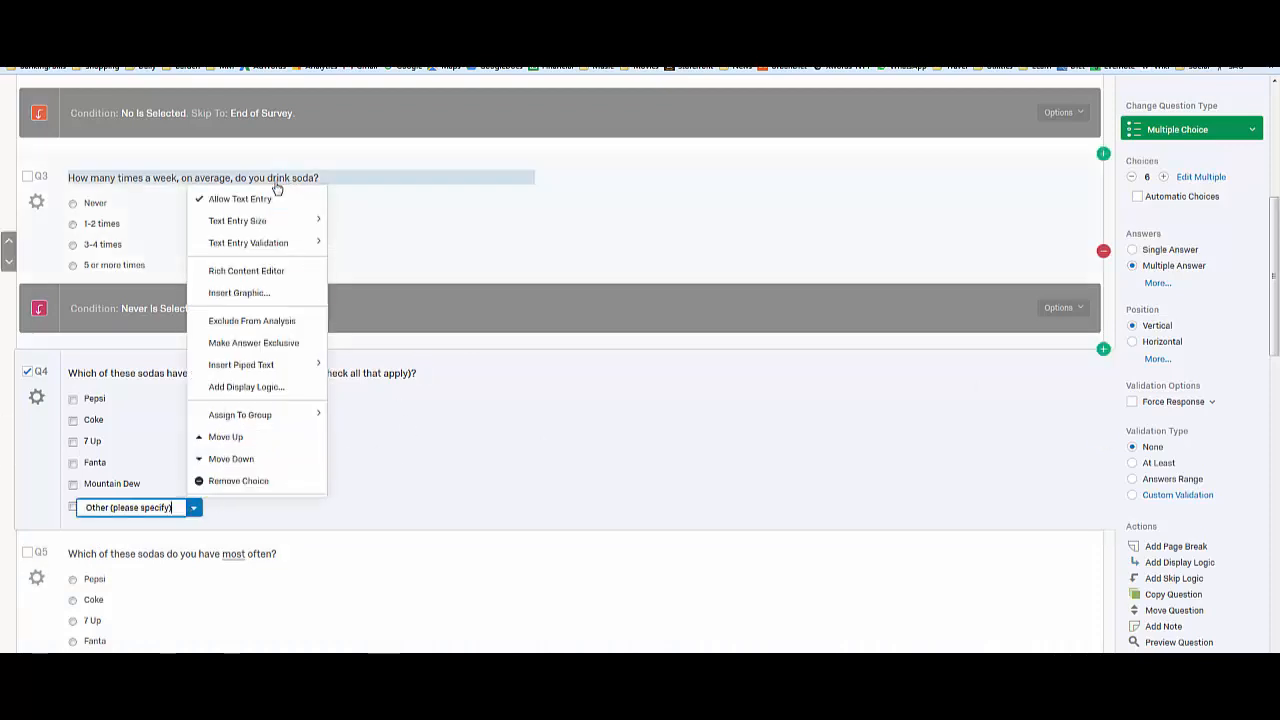
left_click(440, 512)
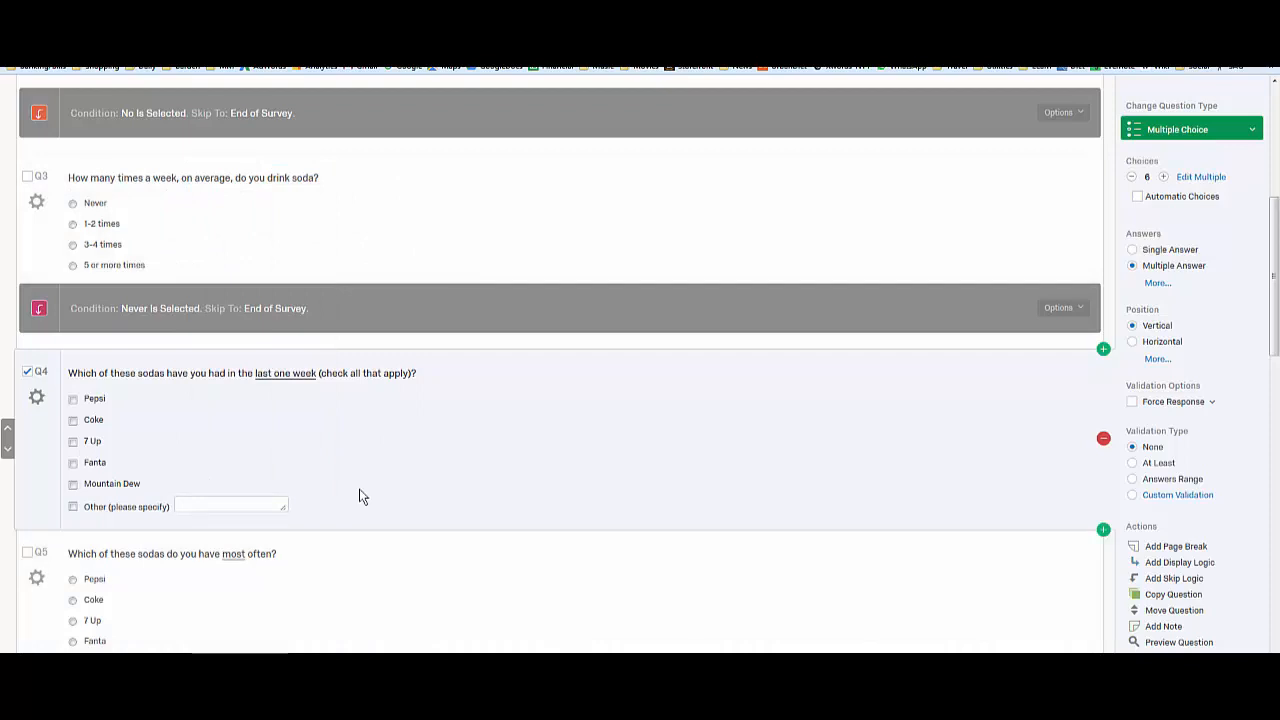
Step: Review Q5 on the soda had most often and the soda ranking question Q6 with its settings
scroll(362, 497, "down", 2)
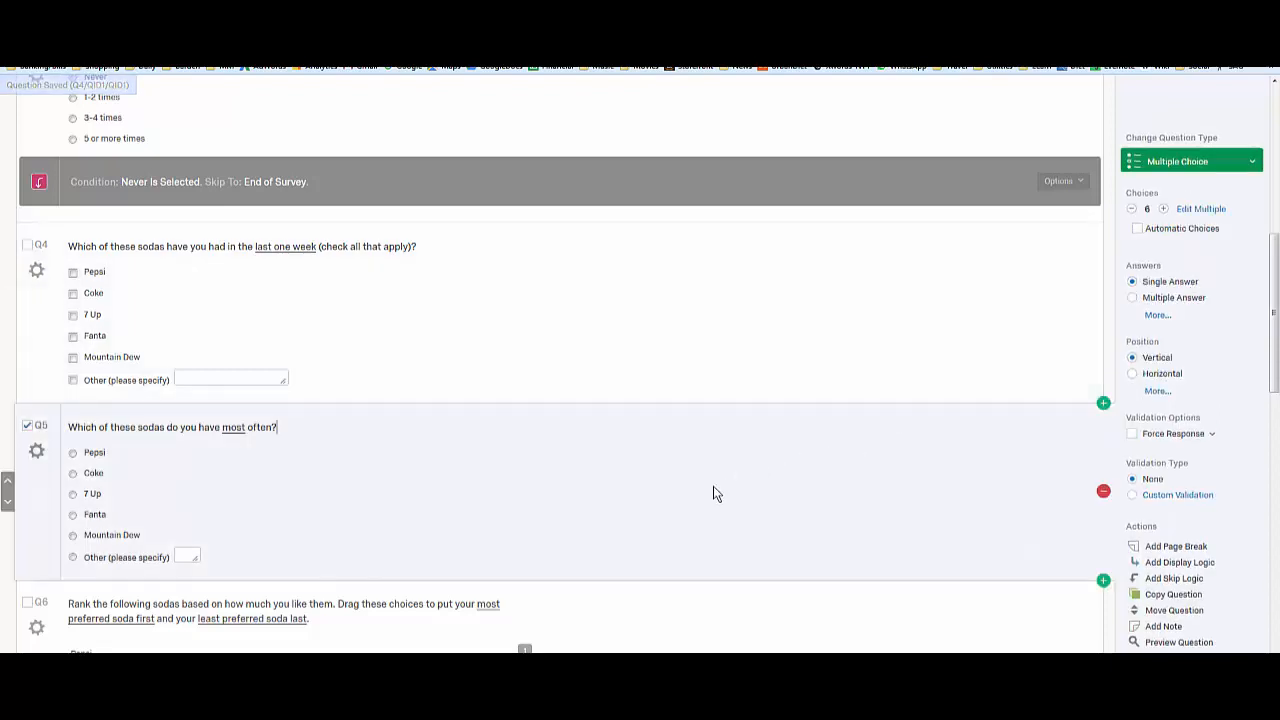
scroll(714, 491, "down", 1)
scroll(717, 492, "down", 1)
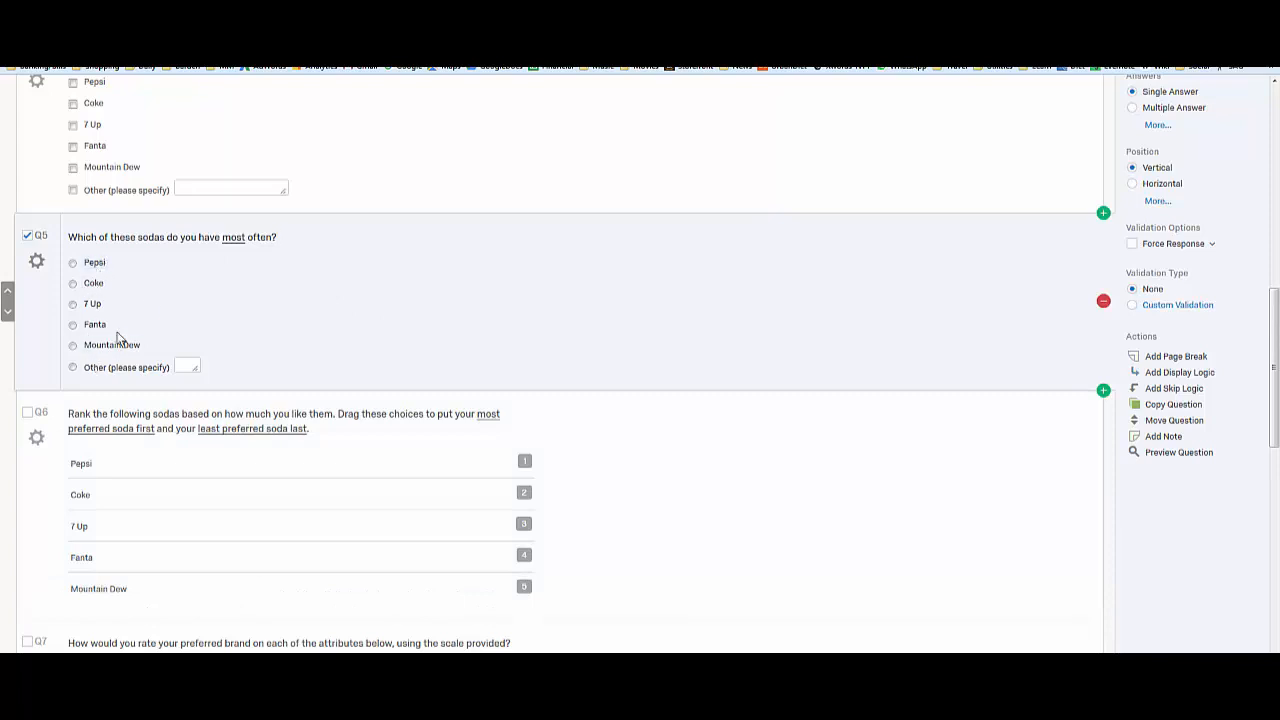
left_click(707, 483)
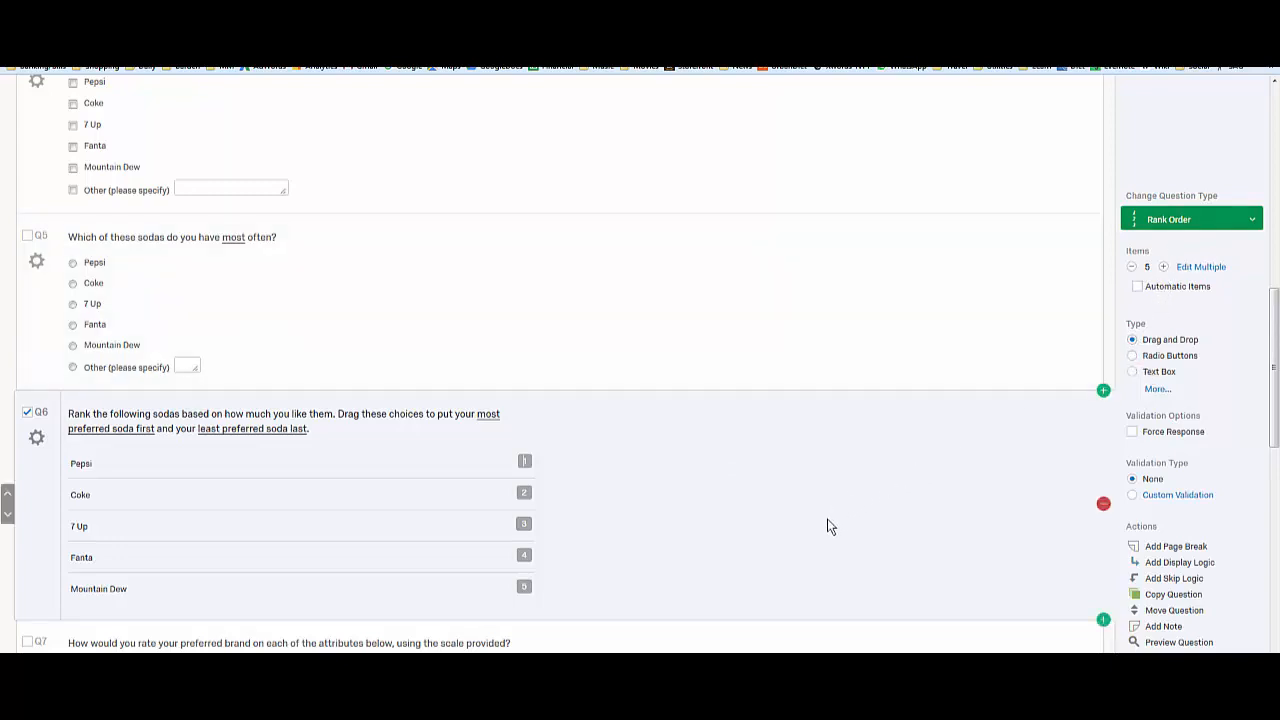
scroll(828, 518, "down", 3)
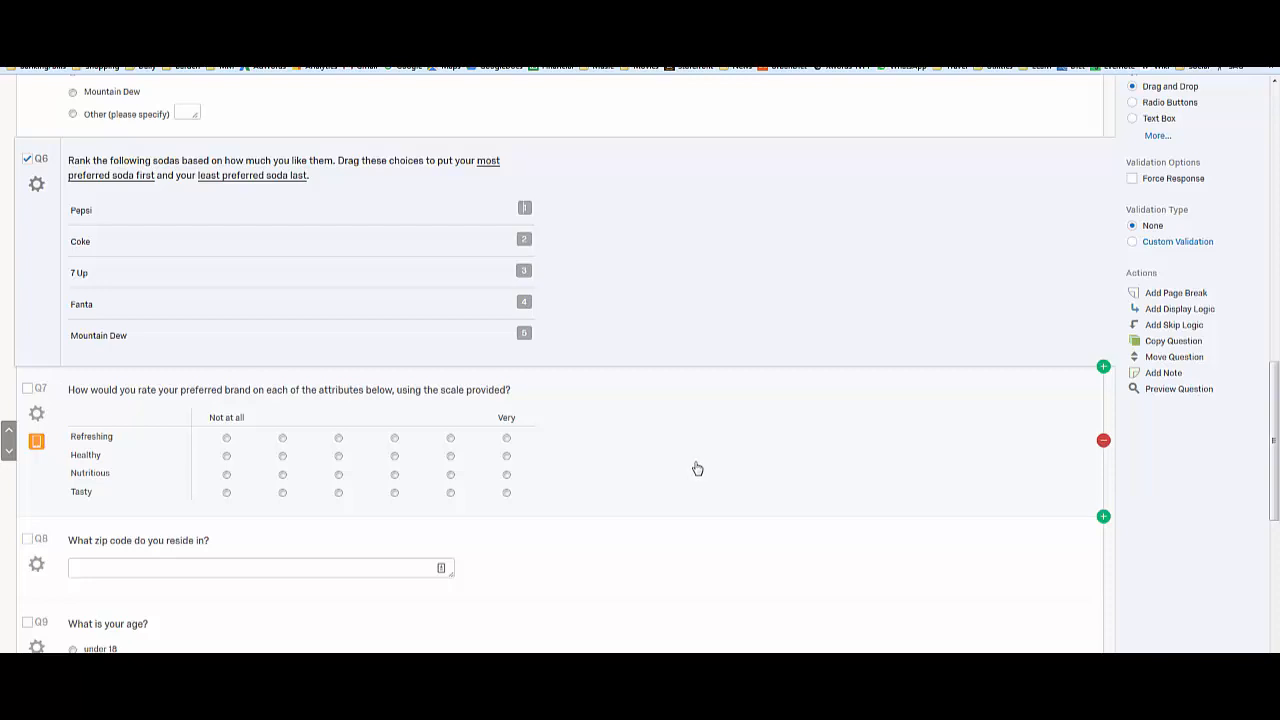
scroll(697, 469, "up", 3)
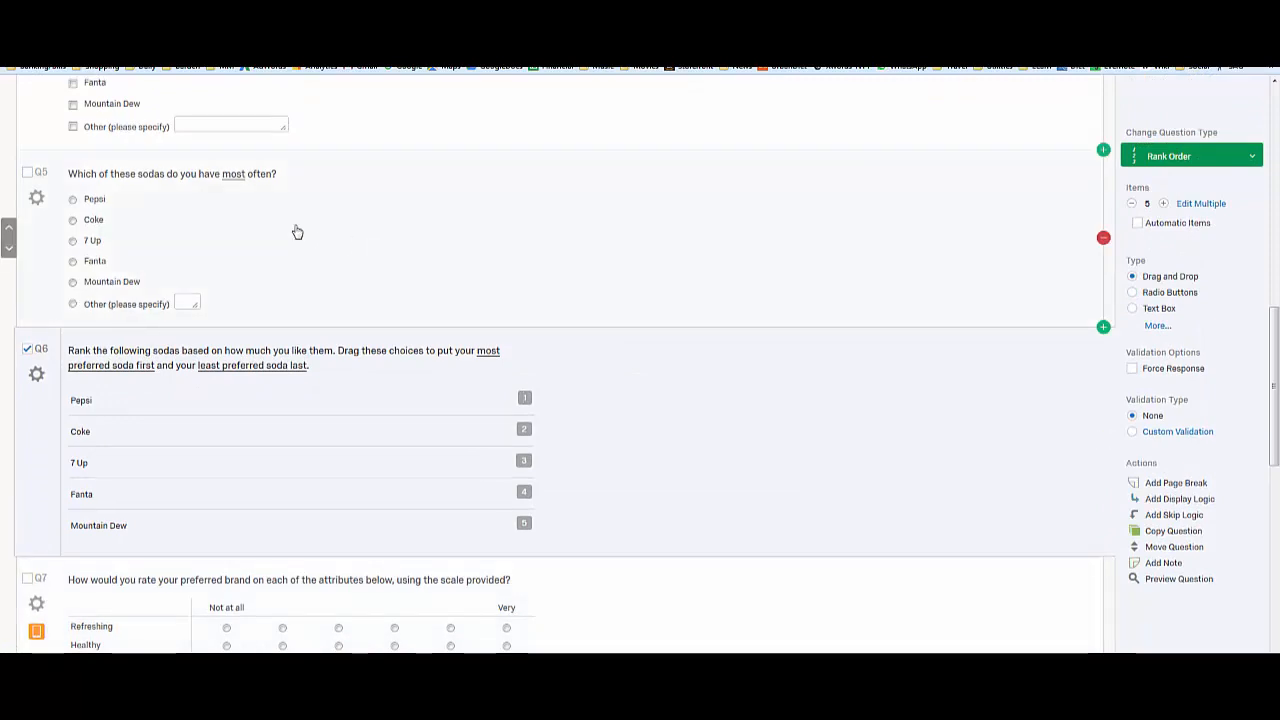
scroll(345, 300, "down", 2)
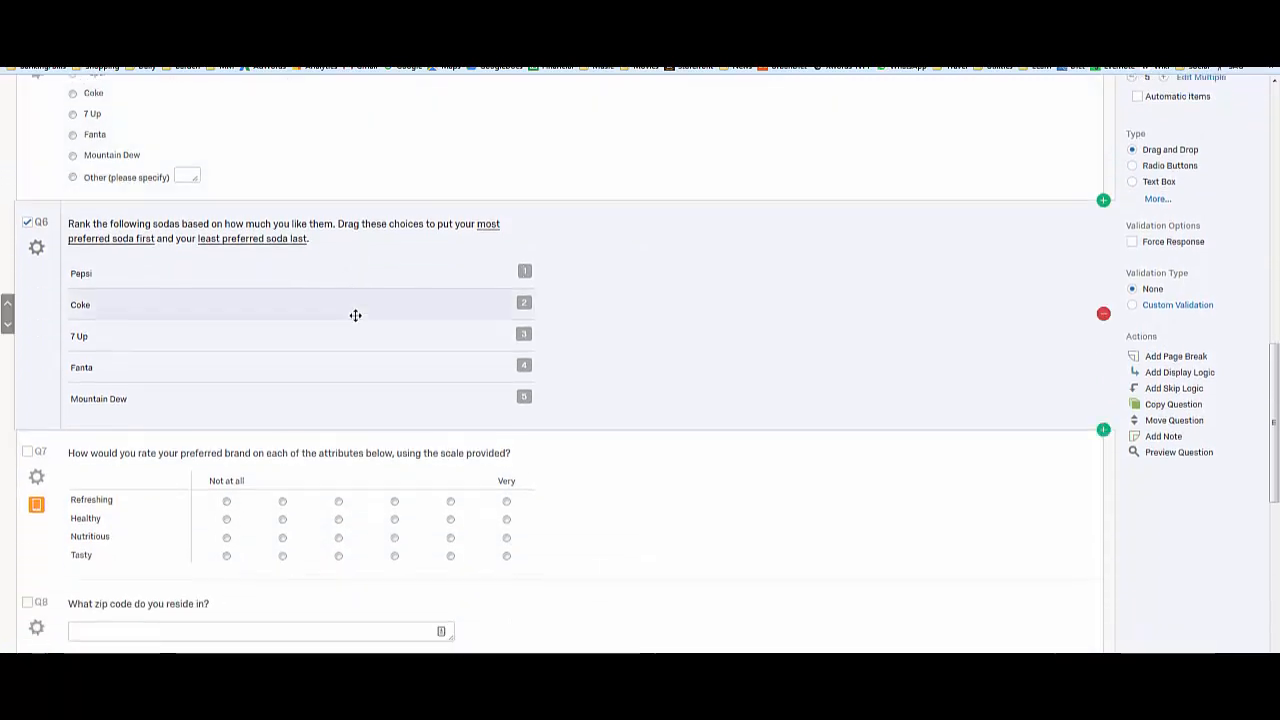
Step: Insert piped text with the Selected Choices of Q5 after "preferred brand" in the Q7 question text
left_click(282, 459)
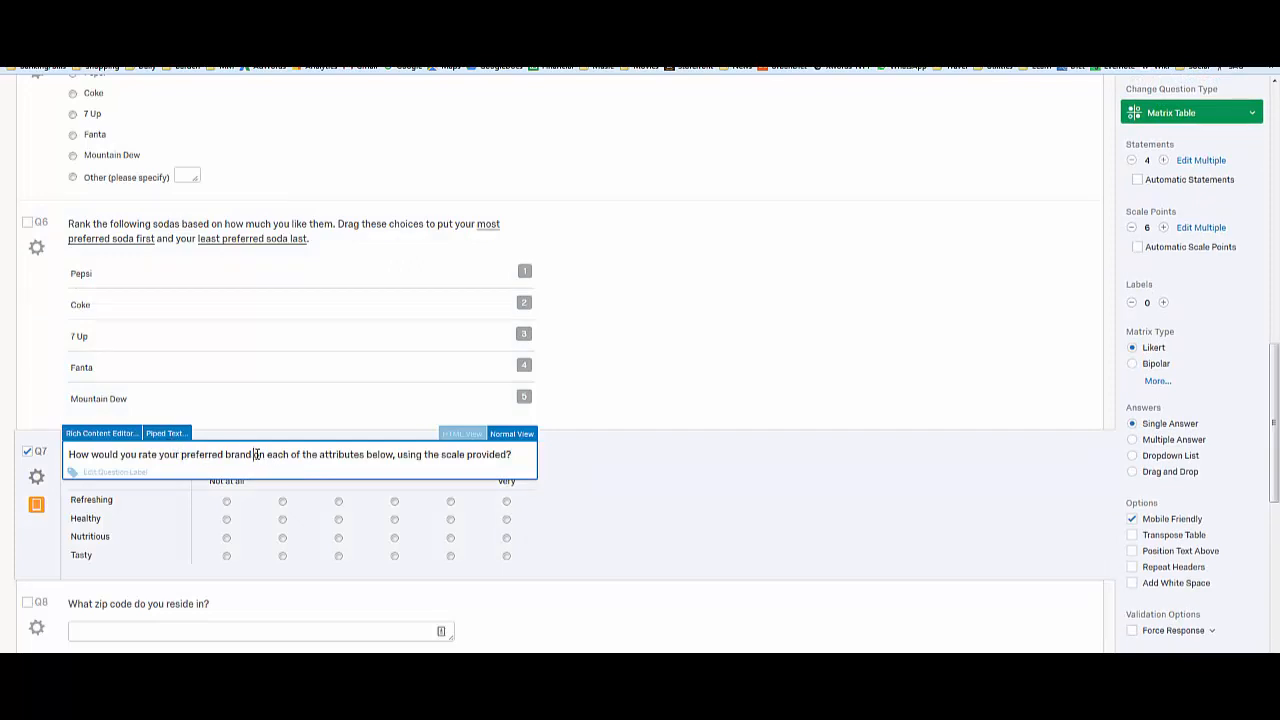
left_click(176, 440)
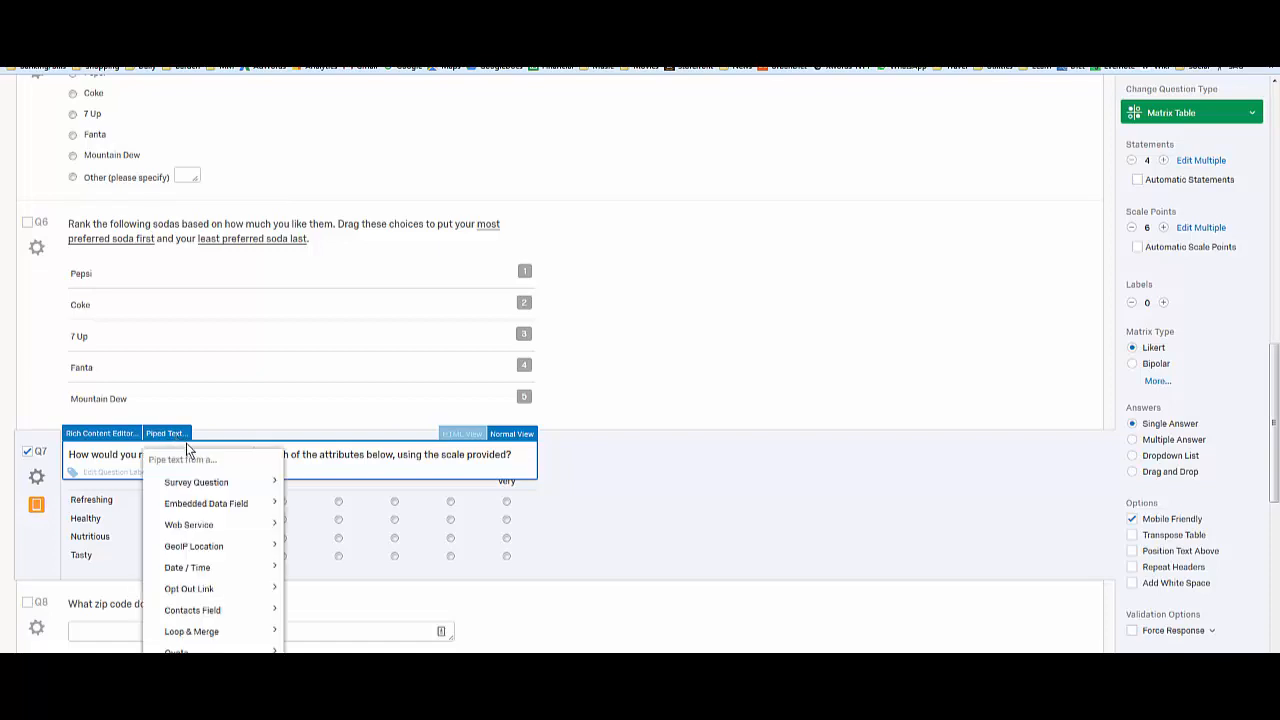
mouse_move(203, 483)
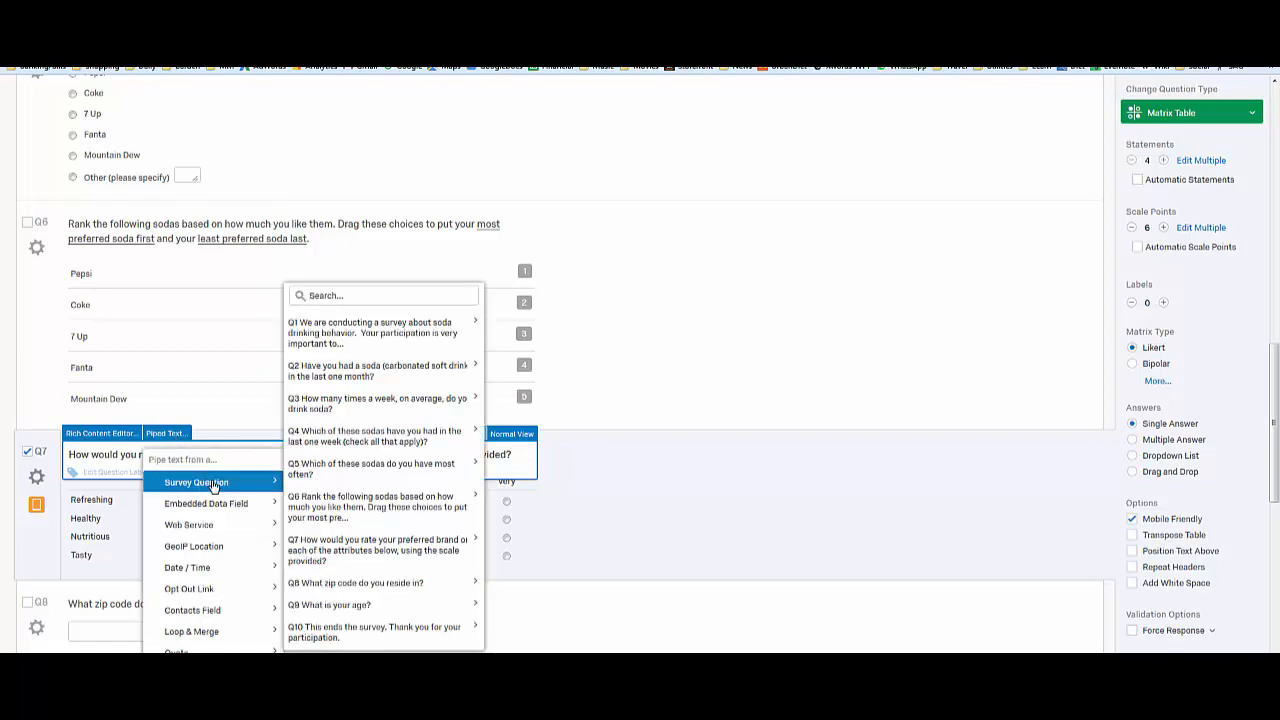
mouse_move(318, 478)
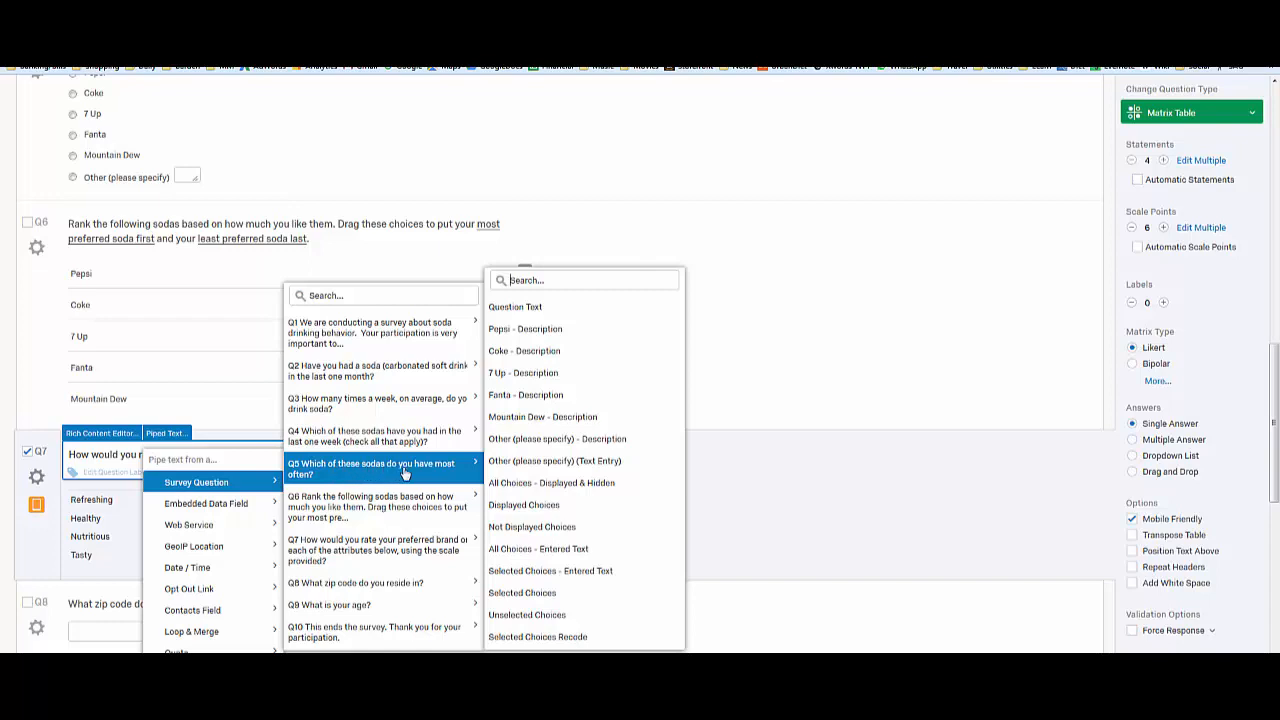
left_click(521, 594)
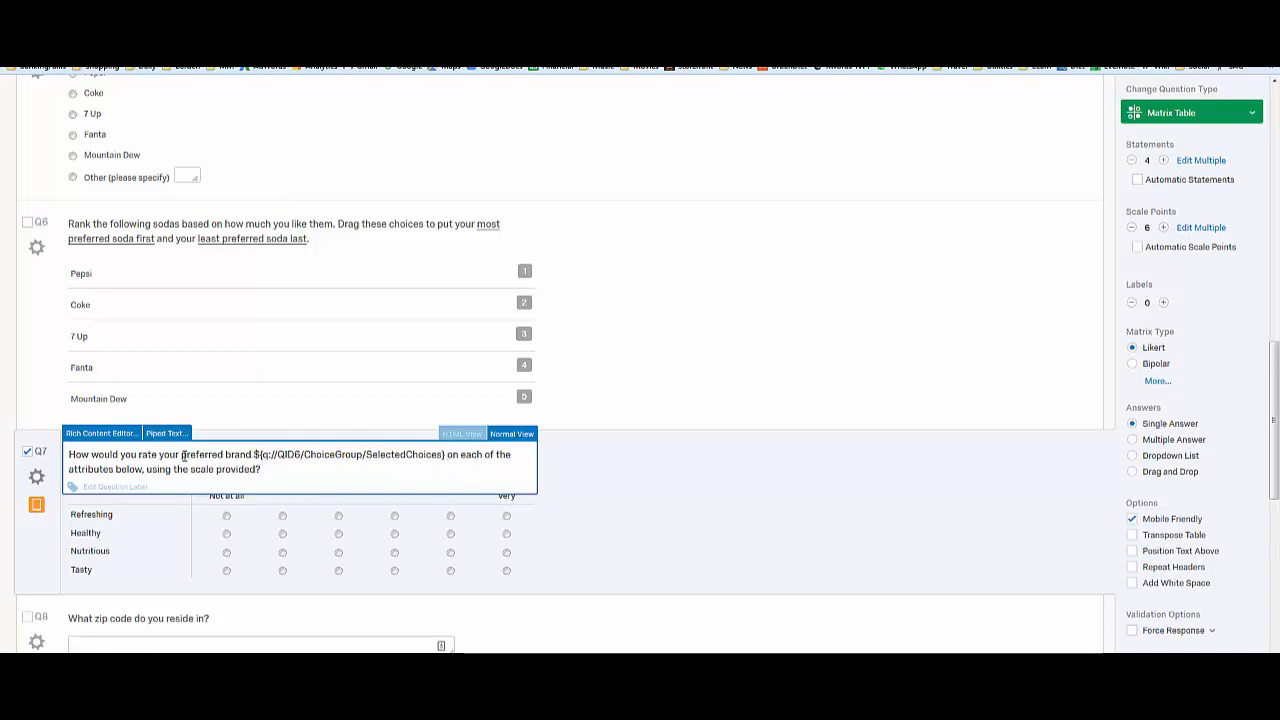
Step: Delete the words "preferred brand" from the Q7 question text, keeping the piped text, and finish editing it
left_click_drag(181, 456, 254, 456)
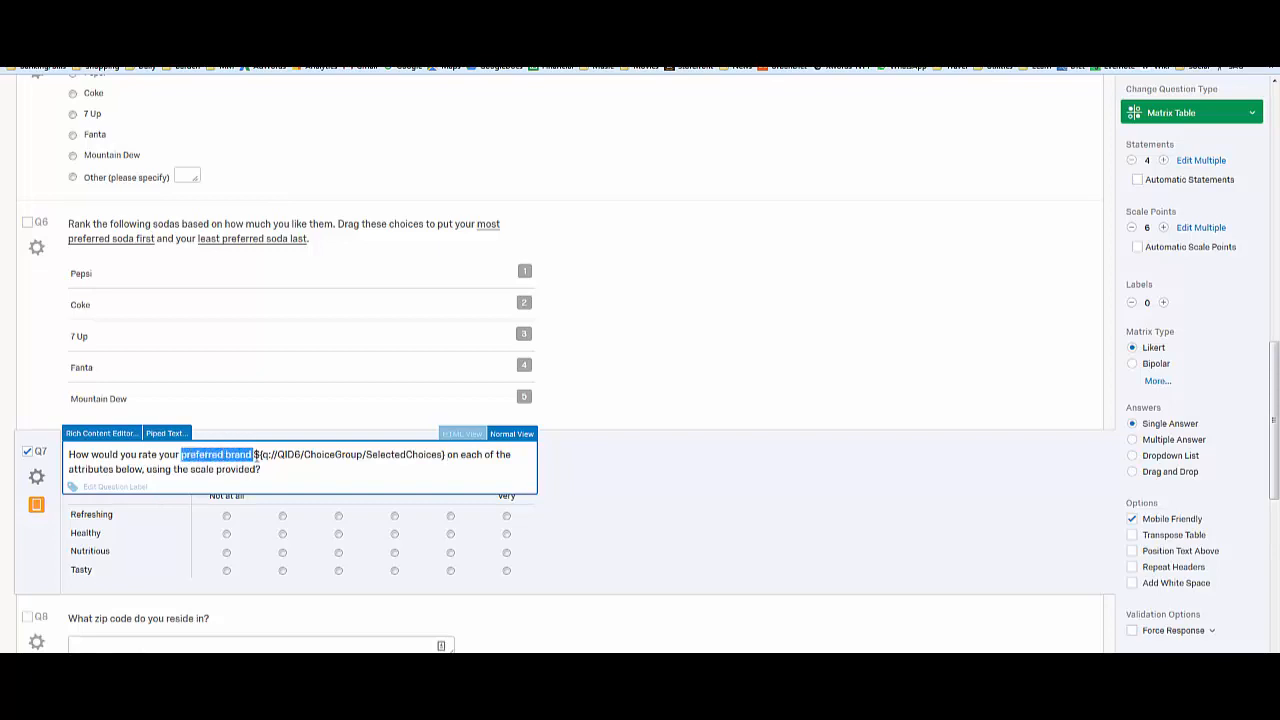
key("BackSpace")
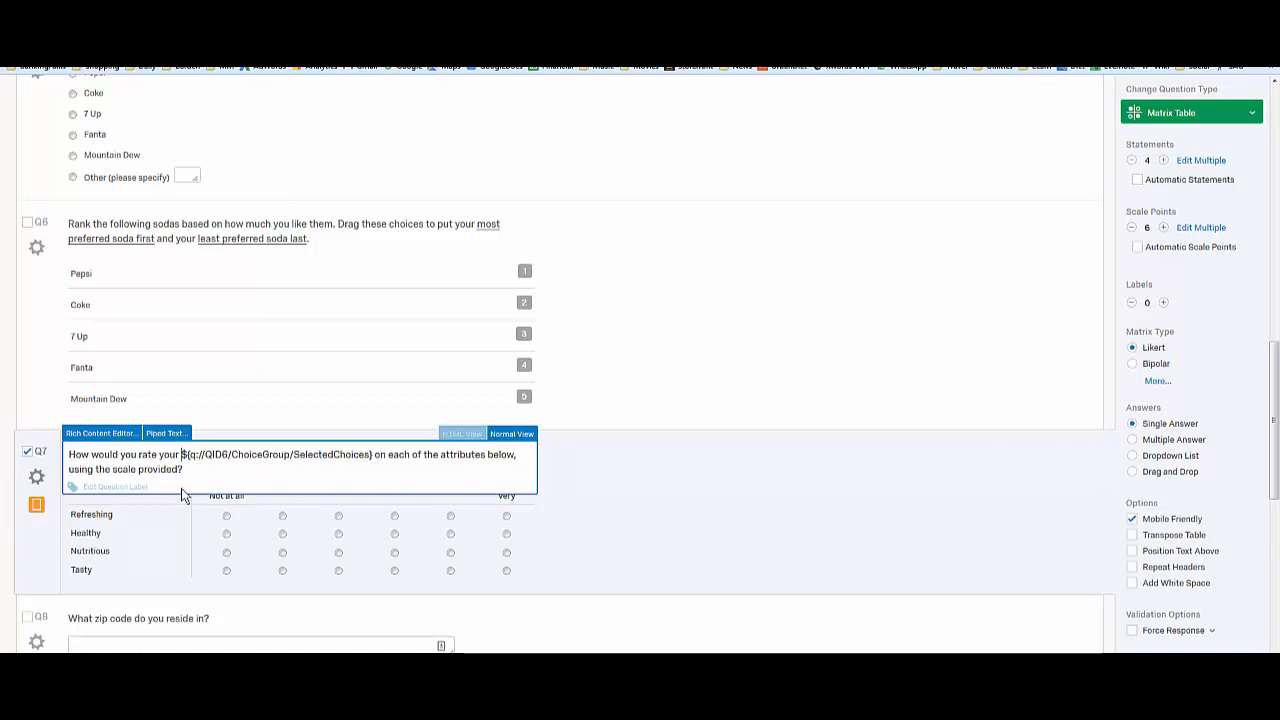
left_click(688, 458)
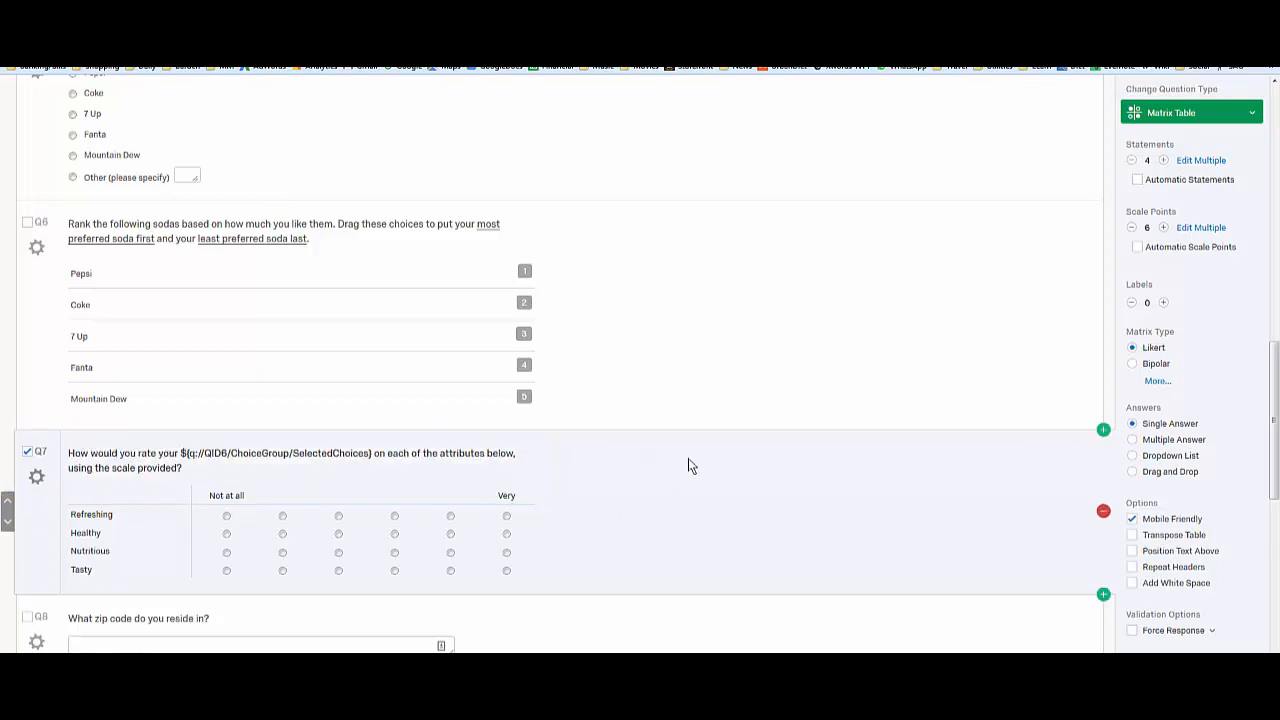
Step: Review the zip code question Q8, the age question Q9 and the closing text Q10 along with their settings
scroll(688, 458, "down", 1)
scroll(603, 474, "down", 3)
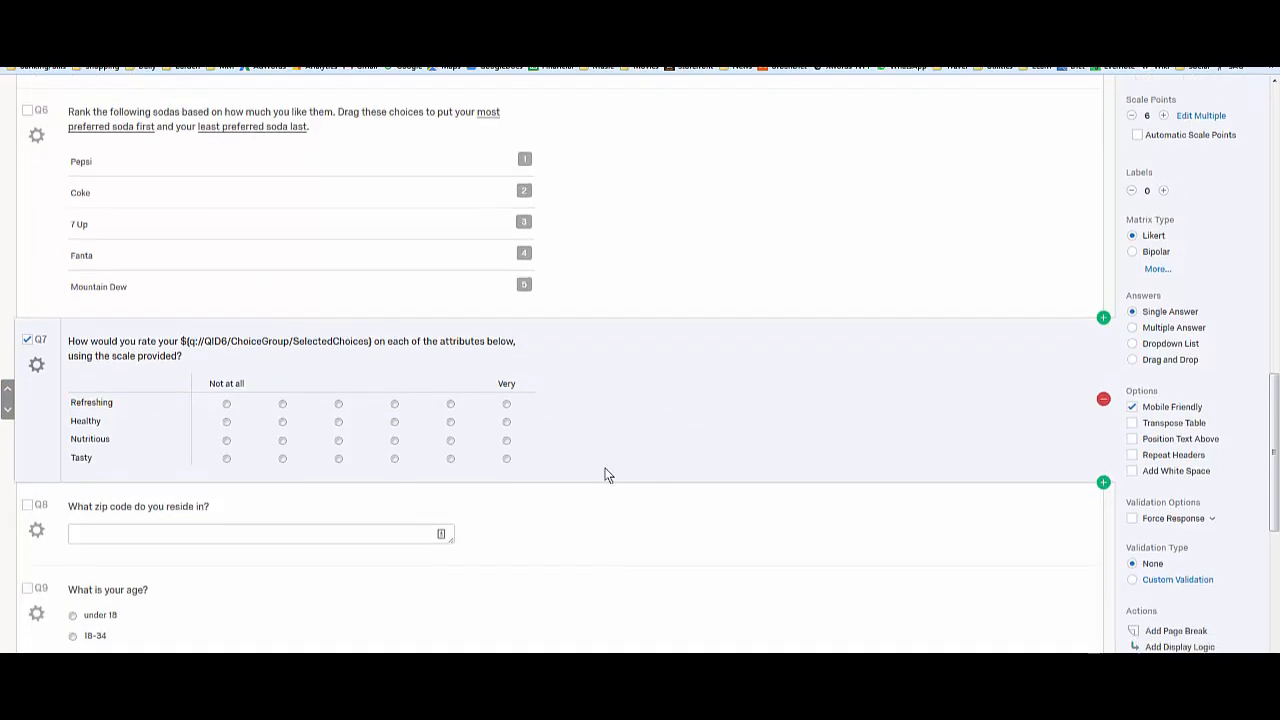
scroll(605, 465, "up", 1)
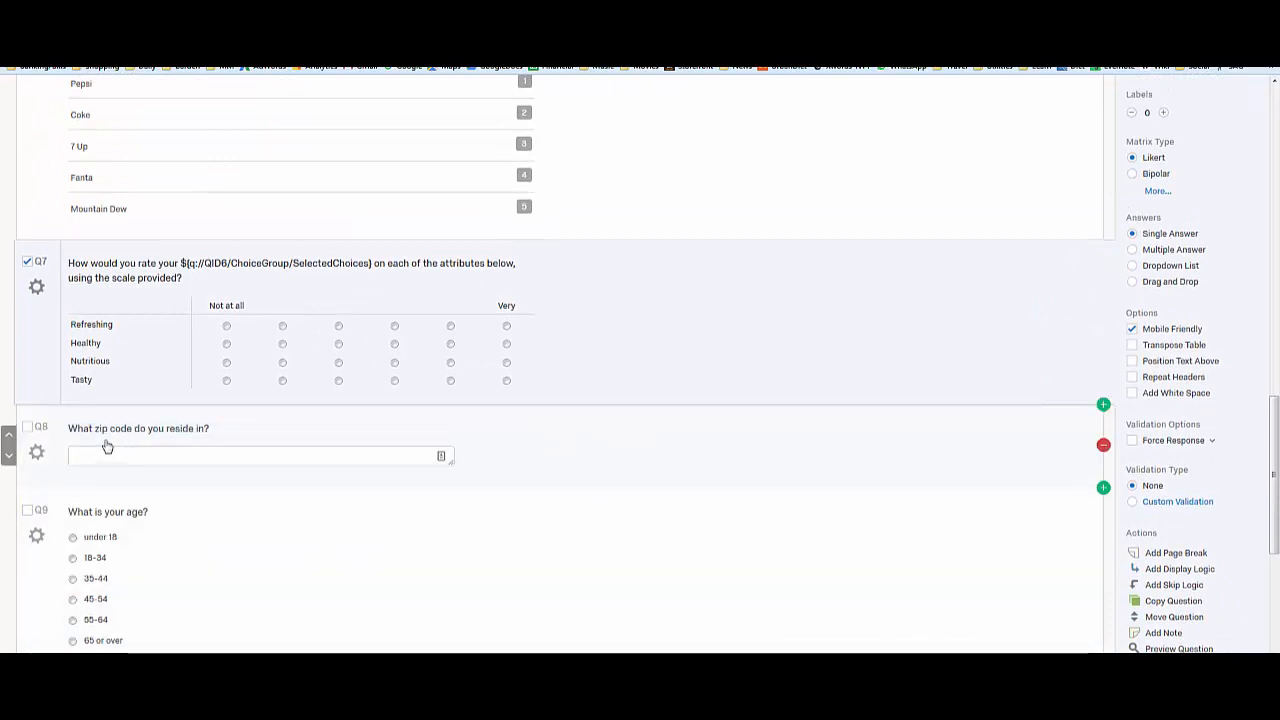
left_click(526, 455)
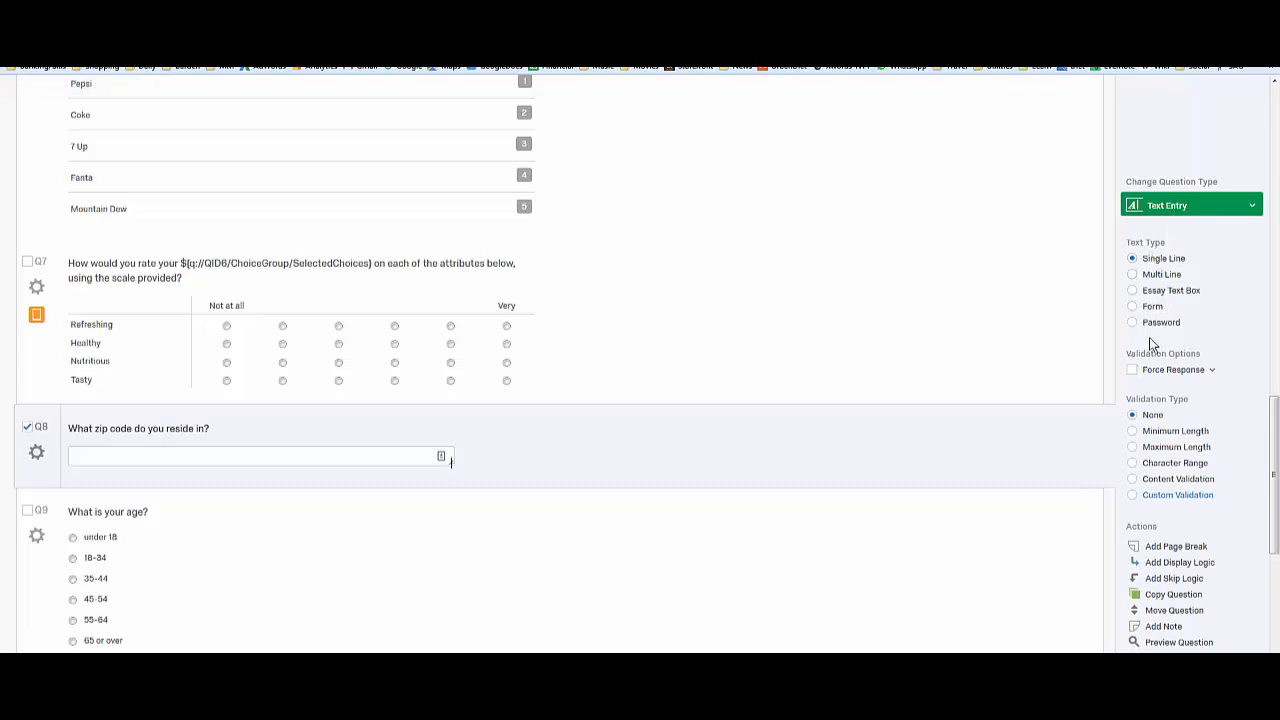
scroll(575, 447, "down", 3)
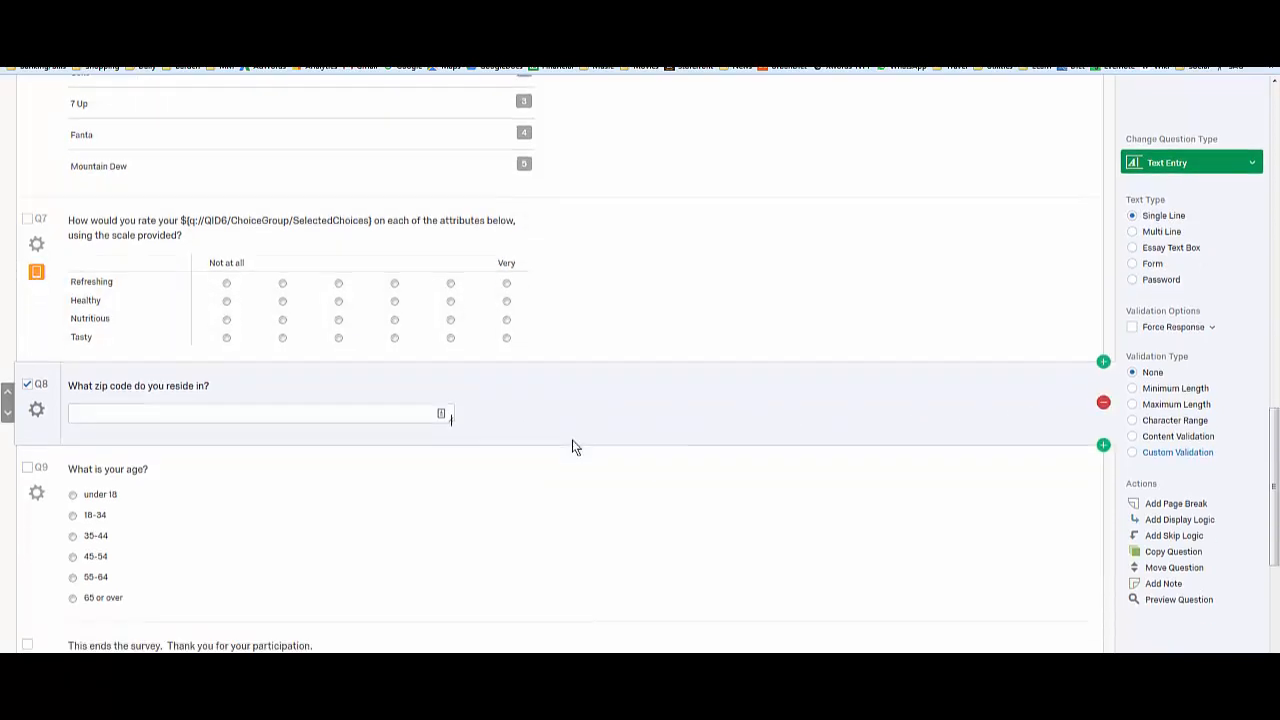
left_click(275, 396)
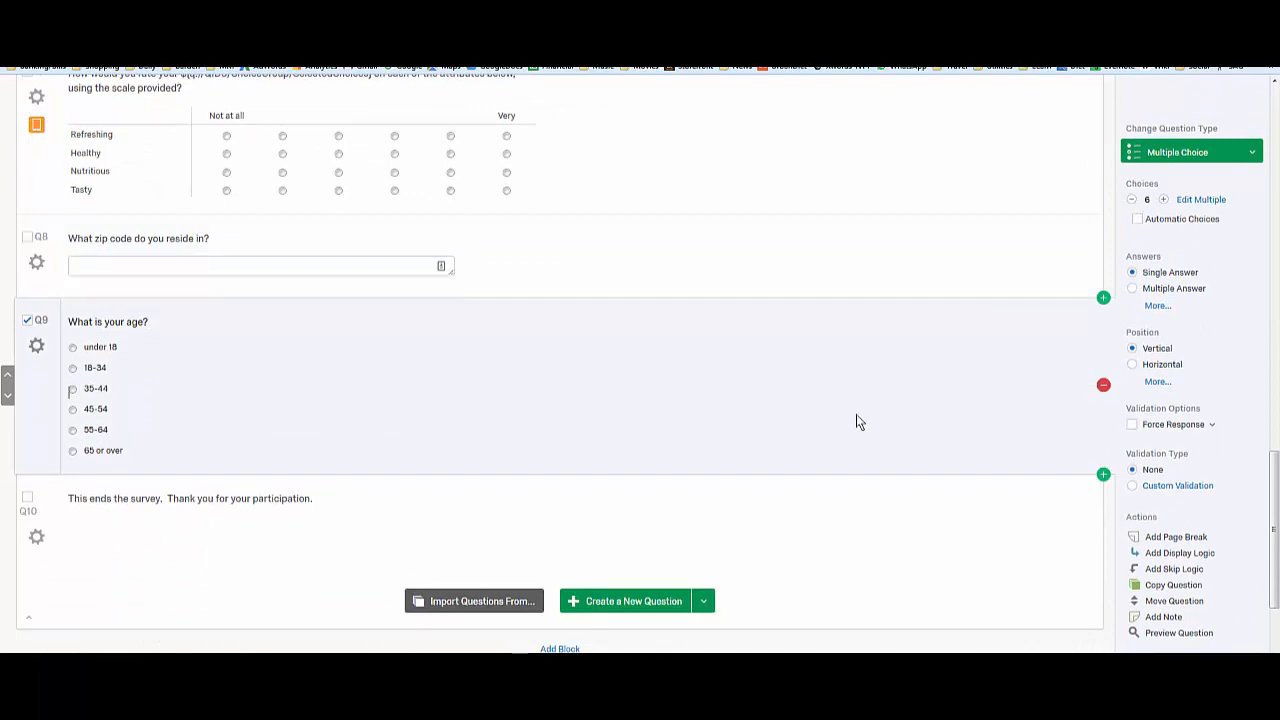
left_click(364, 518)
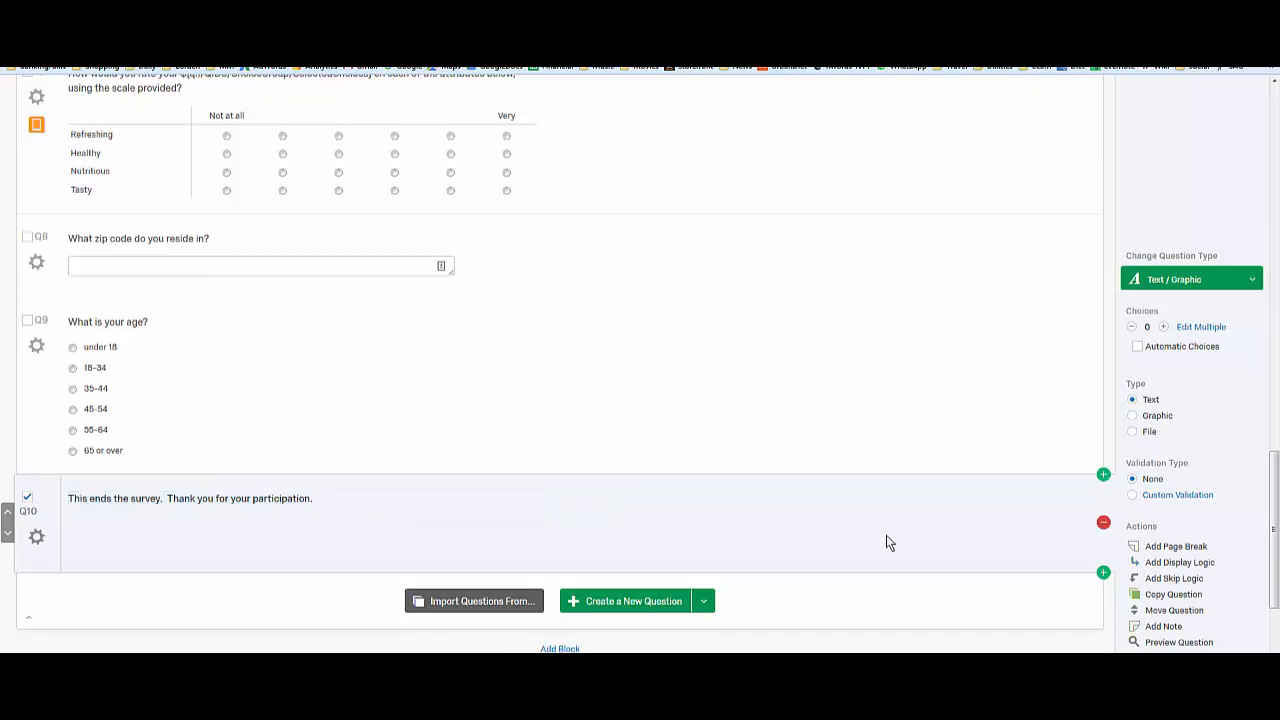
Step: Examine the theme libraries and available themes in the survey's Look & Feel settings, keeping the current theme
scroll(886, 540, "up", 20)
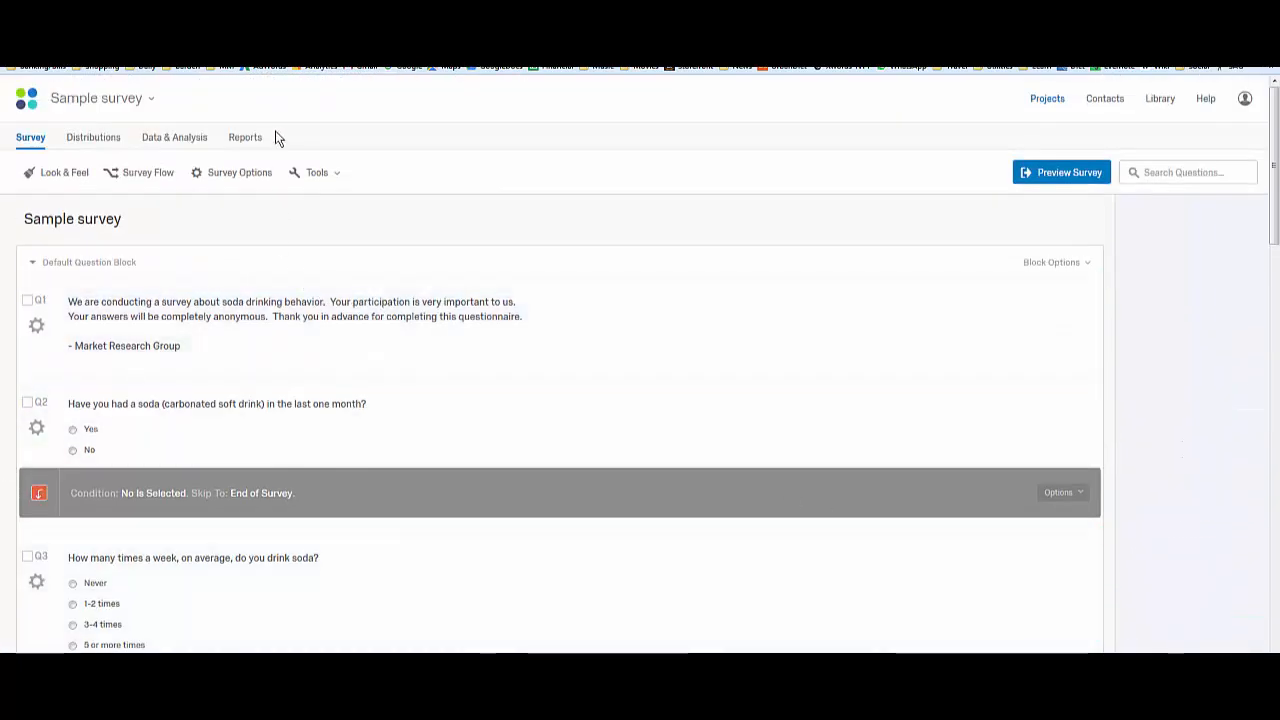
left_click(58, 176)
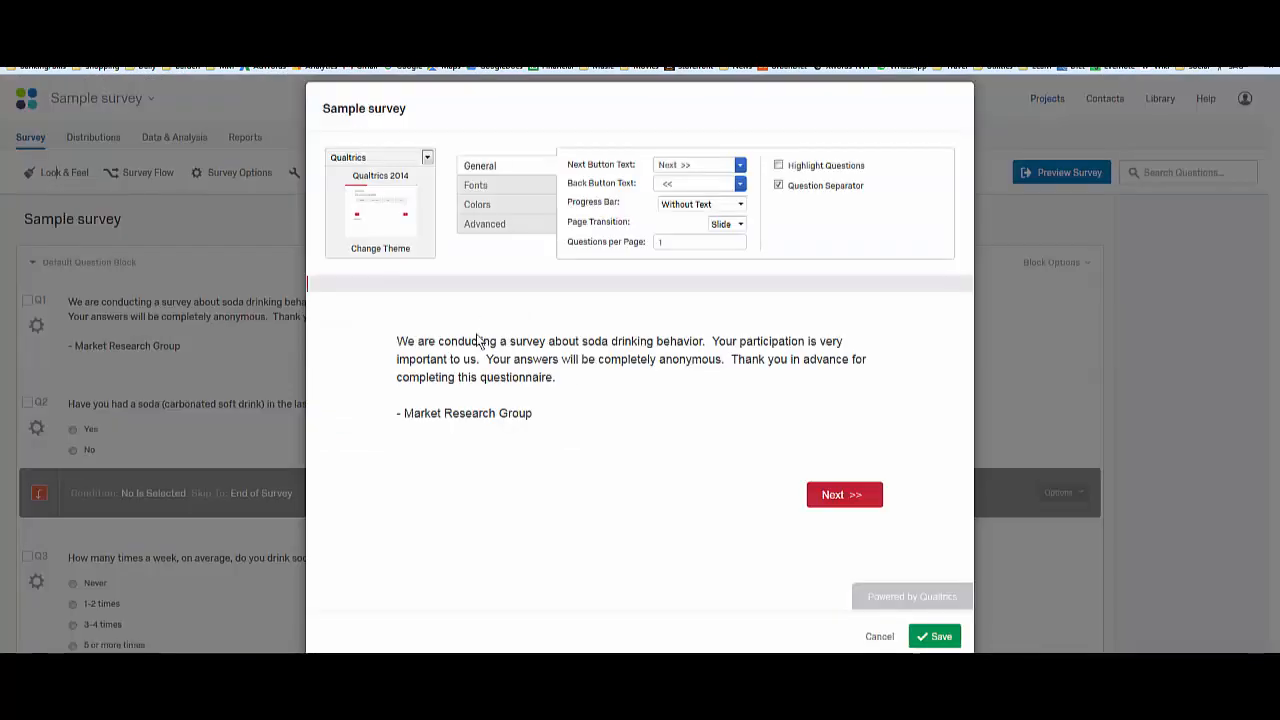
left_click(428, 160)
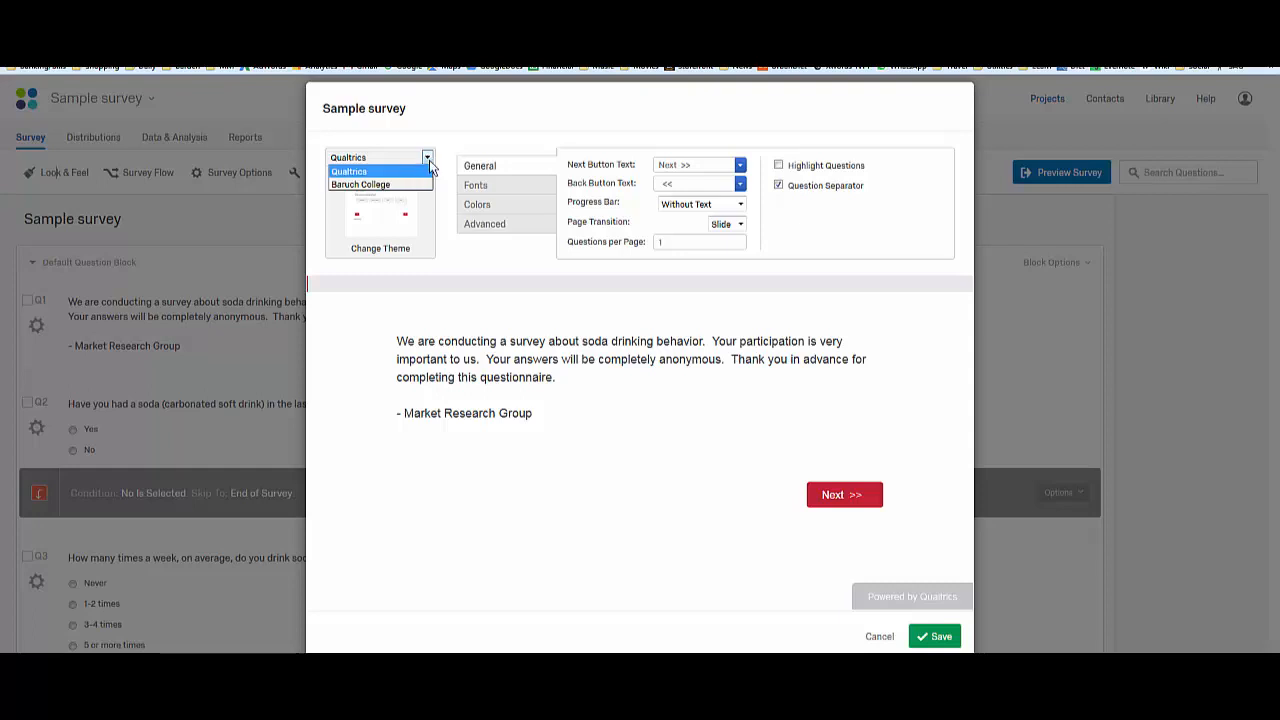
left_click(429, 160)
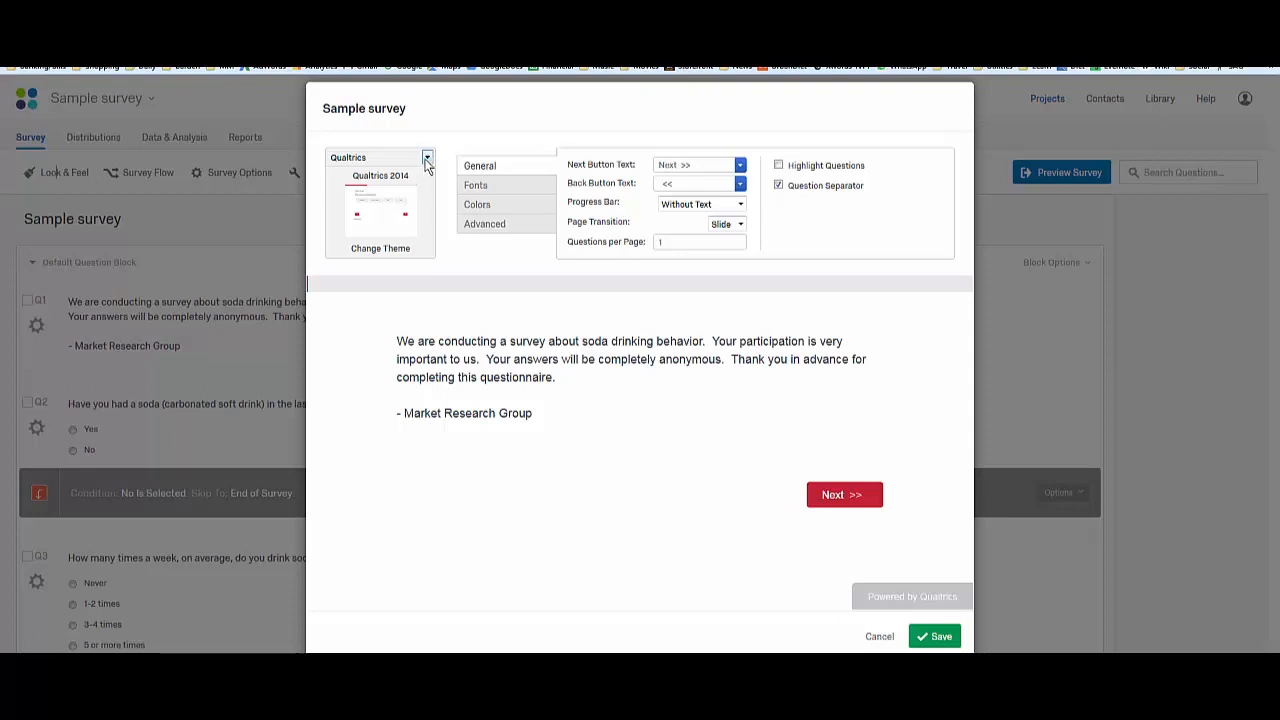
left_click(399, 254)
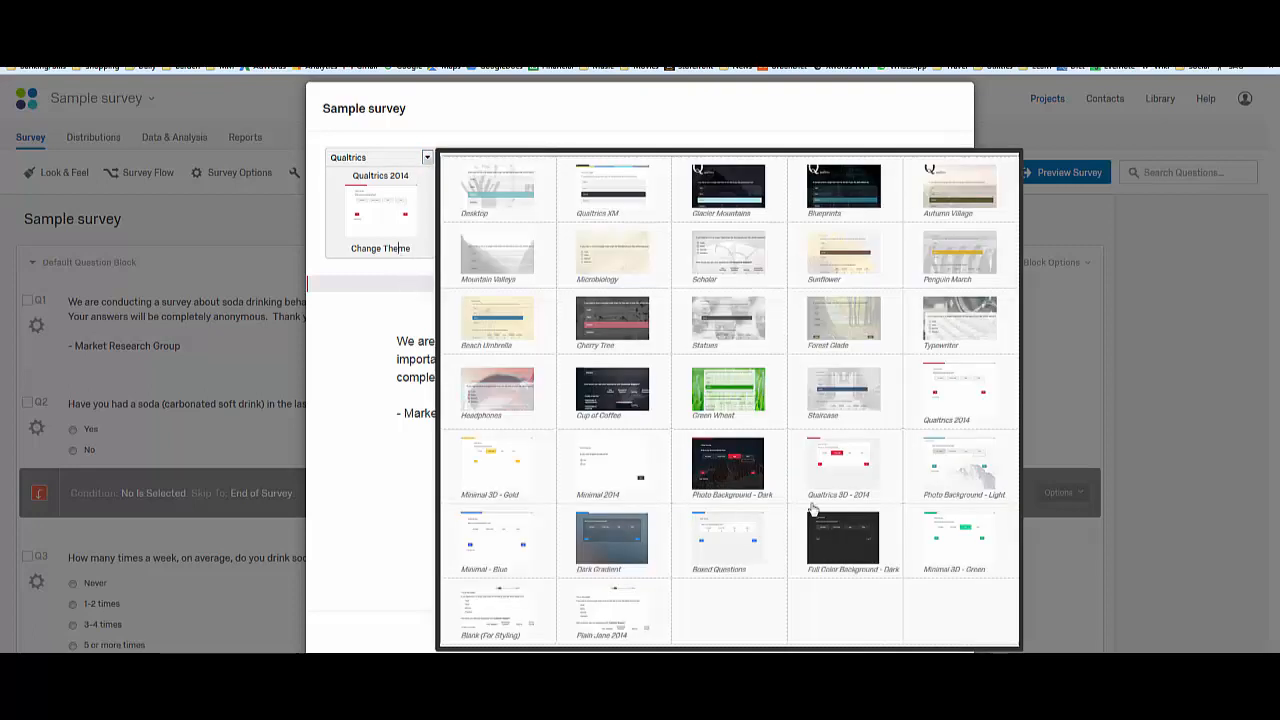
left_click(345, 283)
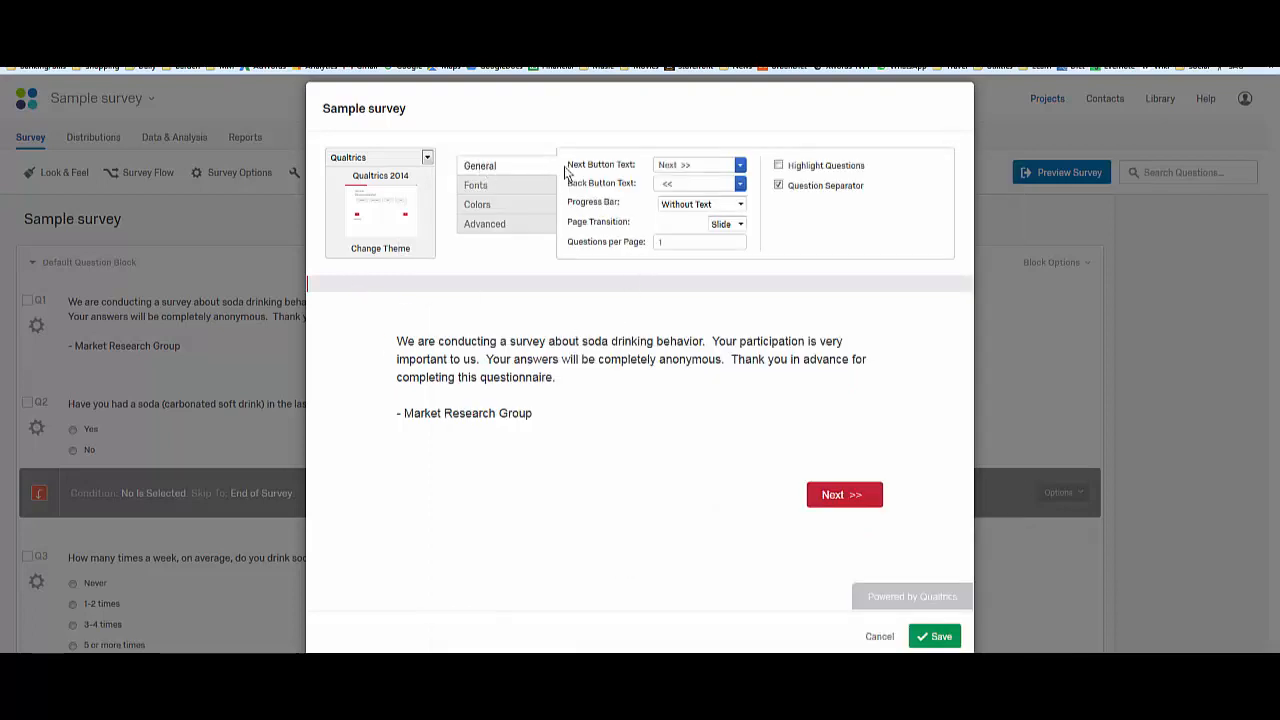
Step: Examine the page transition choices in the general look settings and advance the sample display to the next question
left_click(741, 226)
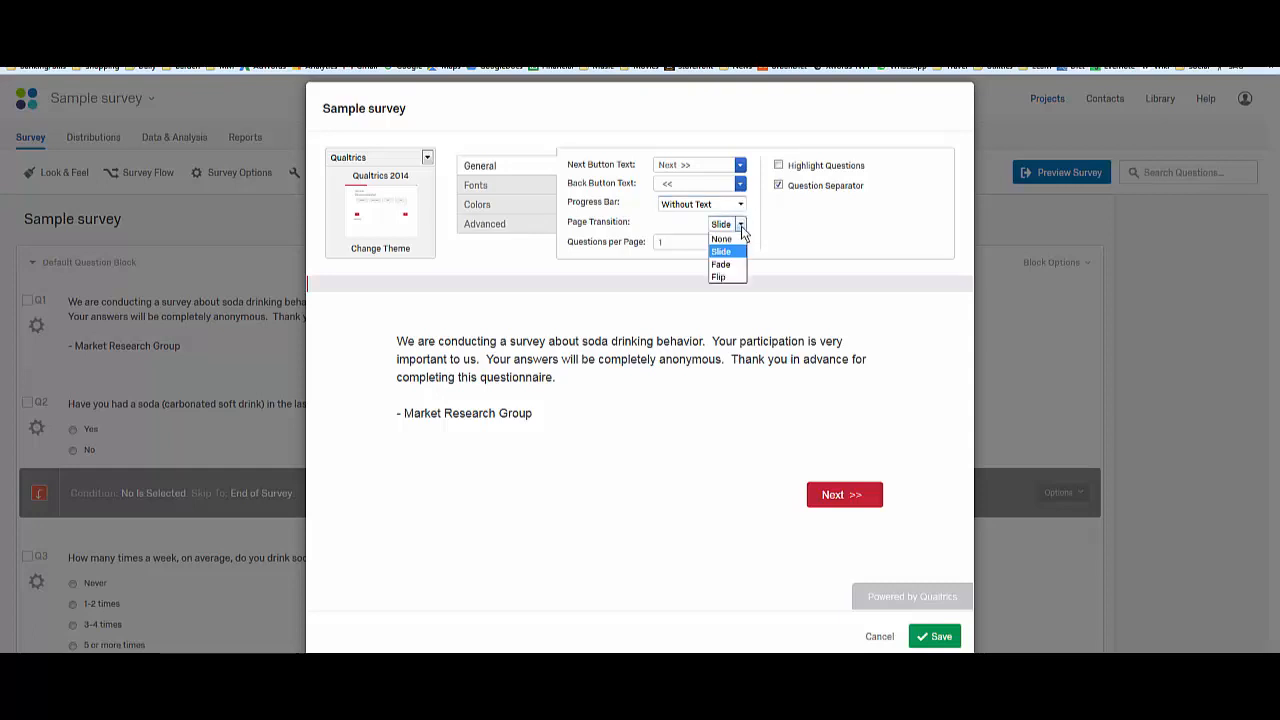
left_click(741, 226)
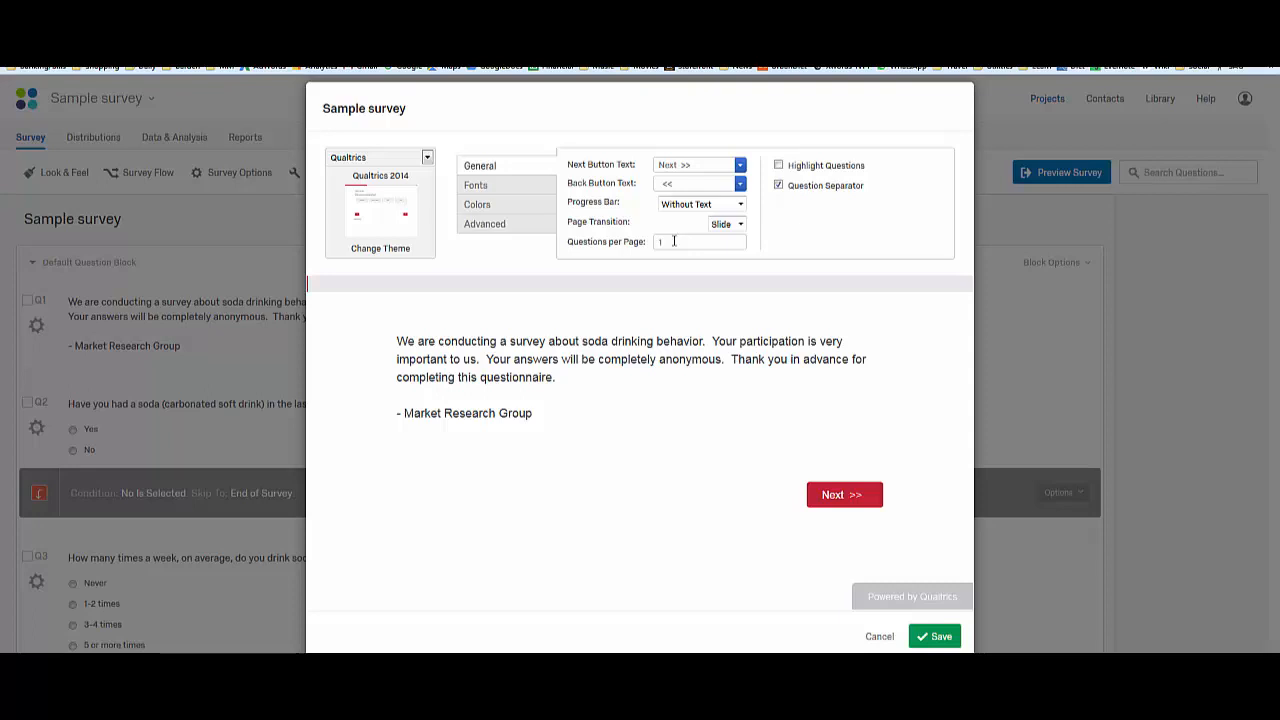
left_click(846, 497)
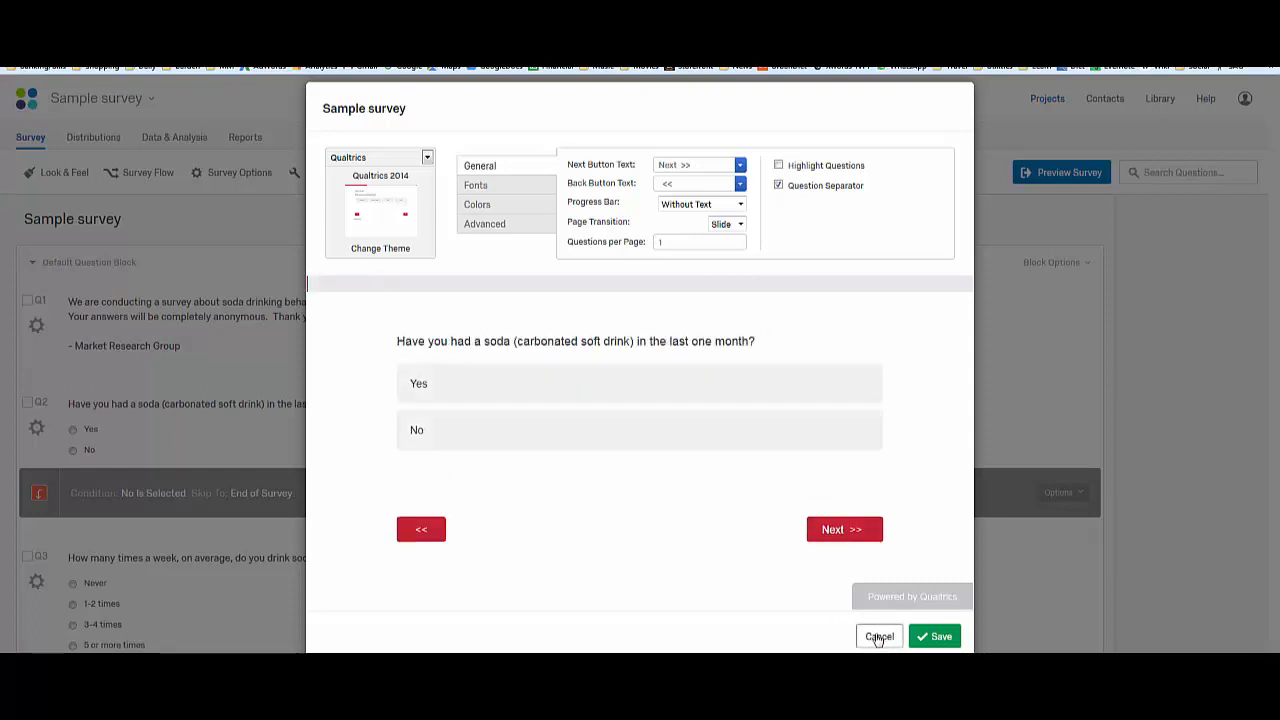
Step: Examine the fonts, colors and advanced Look & Feel settings, and close them without saving
left_click(486, 190)
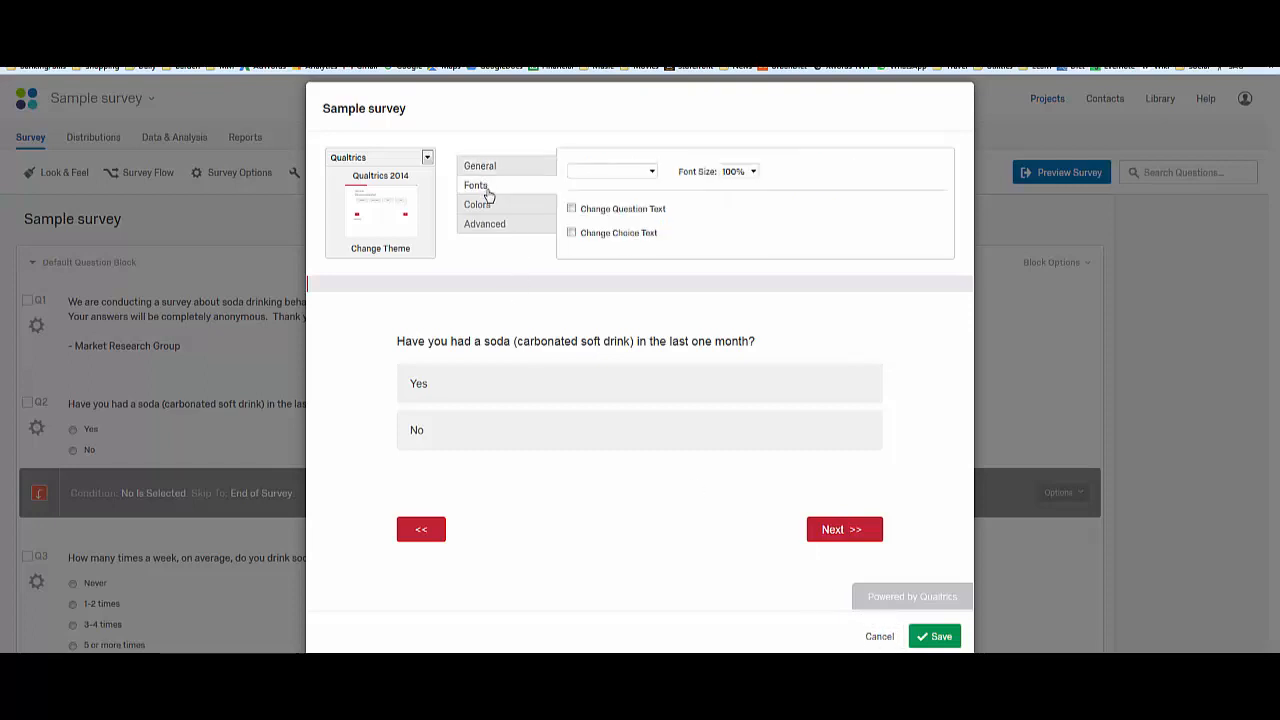
left_click(494, 206)
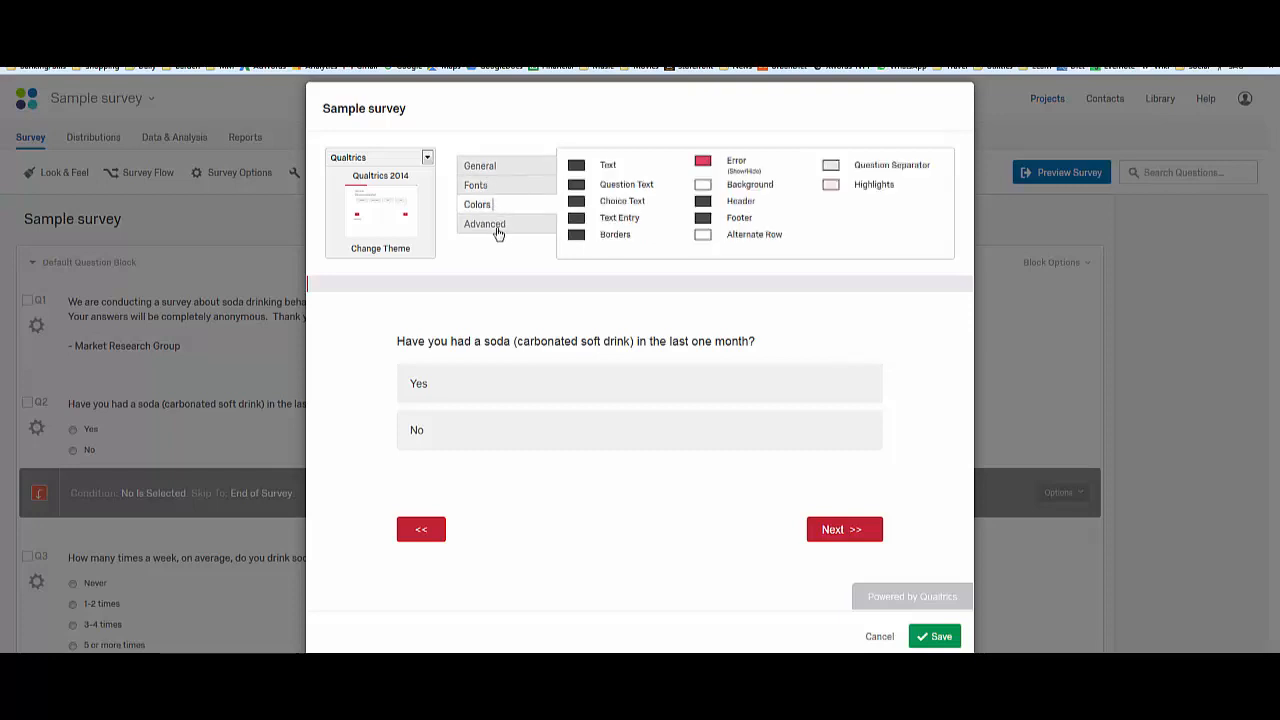
left_click(497, 230)
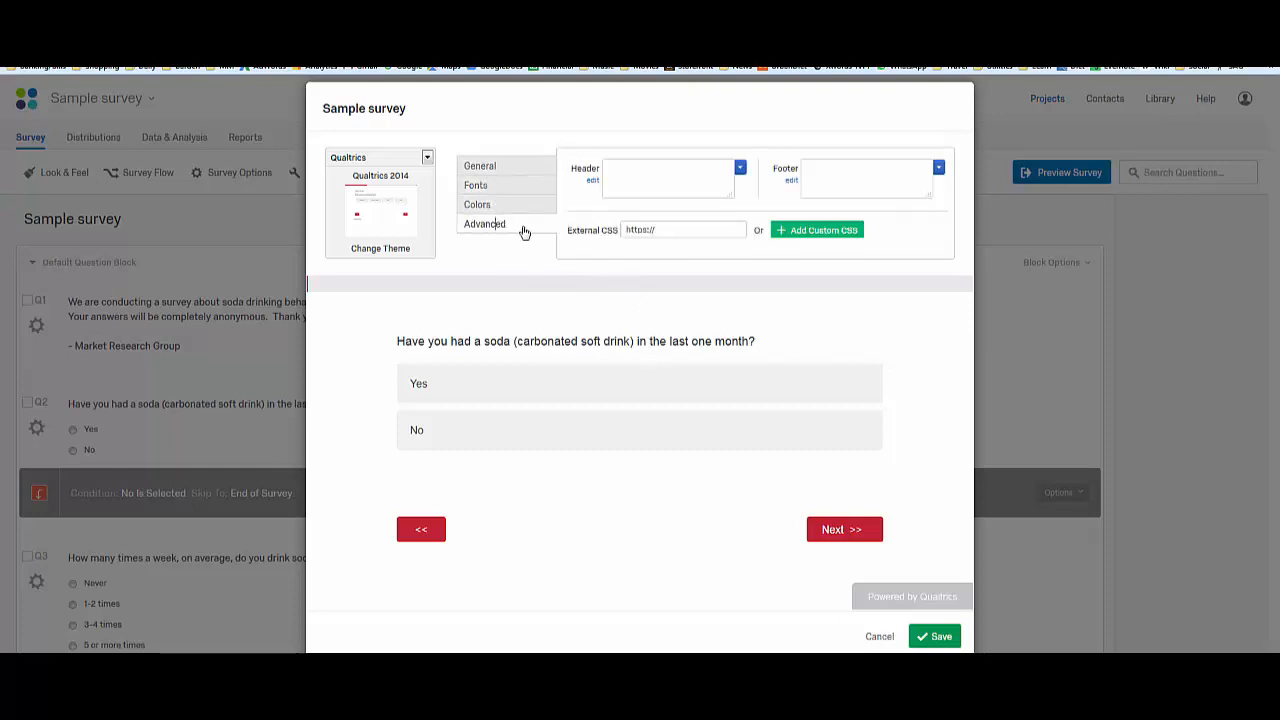
left_click(879, 637)
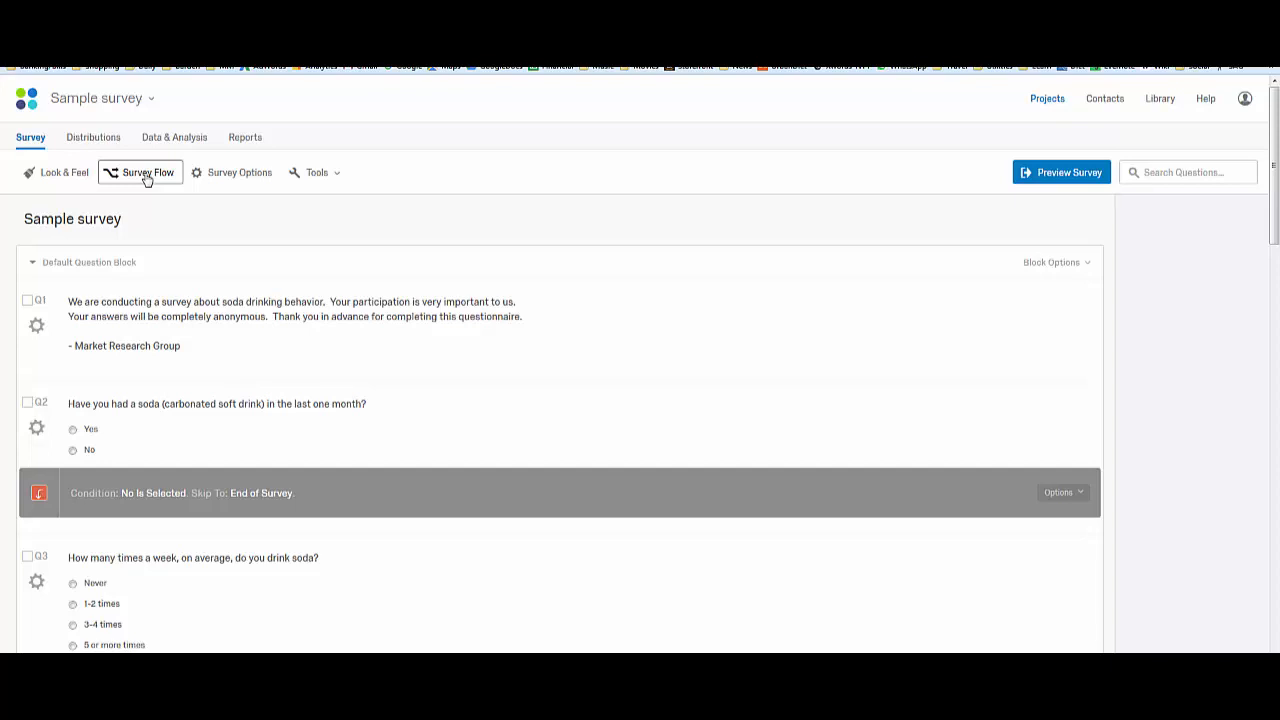
Step: Examine the Survey Flow and the Survey Options, closing both without saving changes
left_click(147, 174)
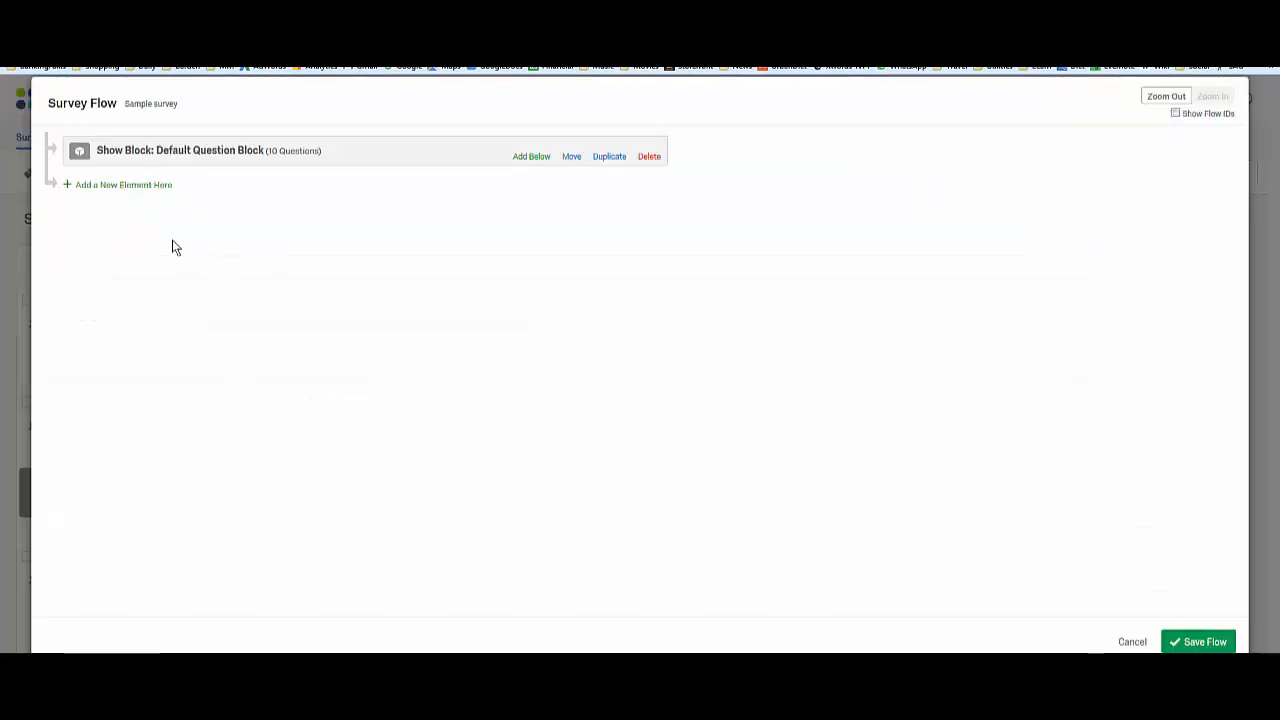
left_click(1130, 641)
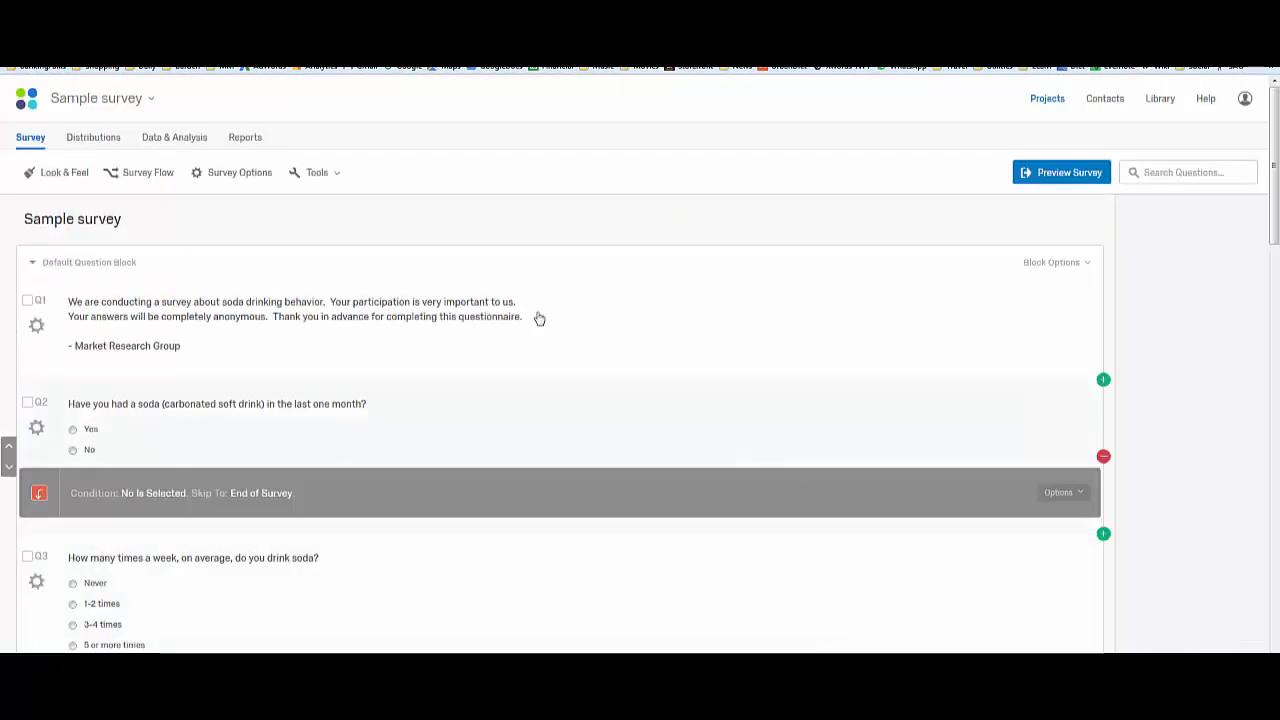
left_click(244, 177)
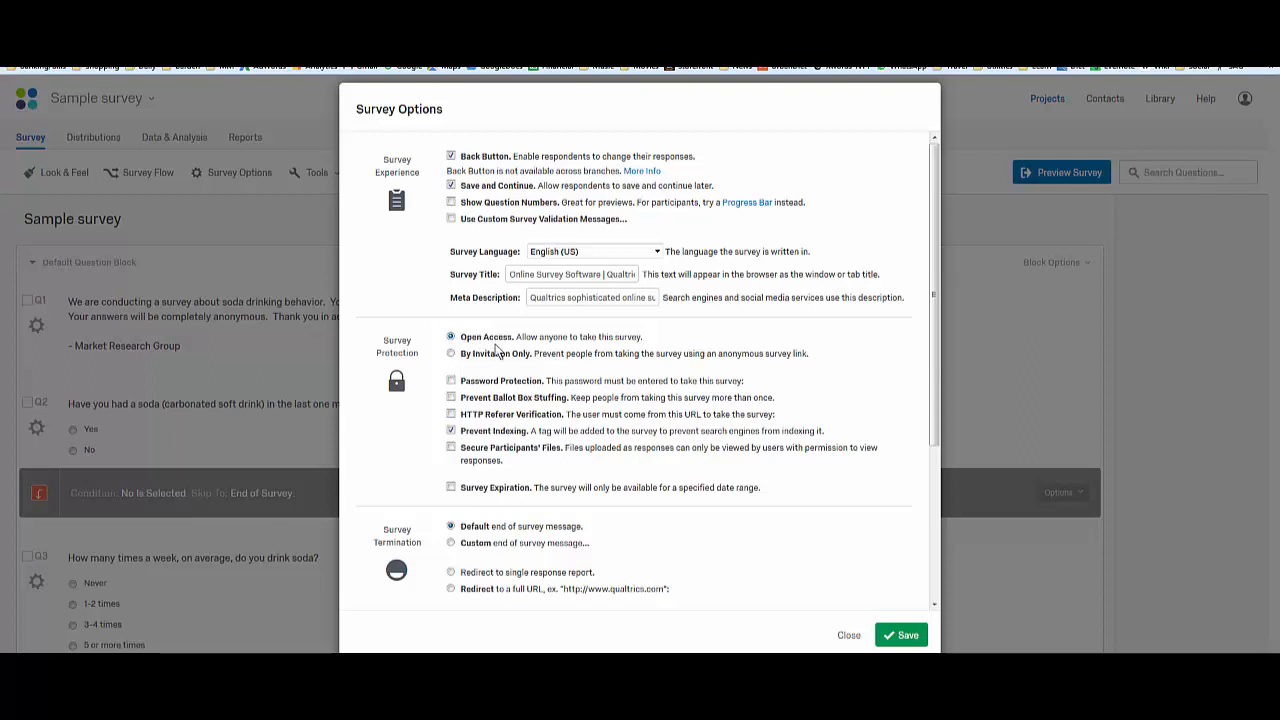
left_click(850, 635)
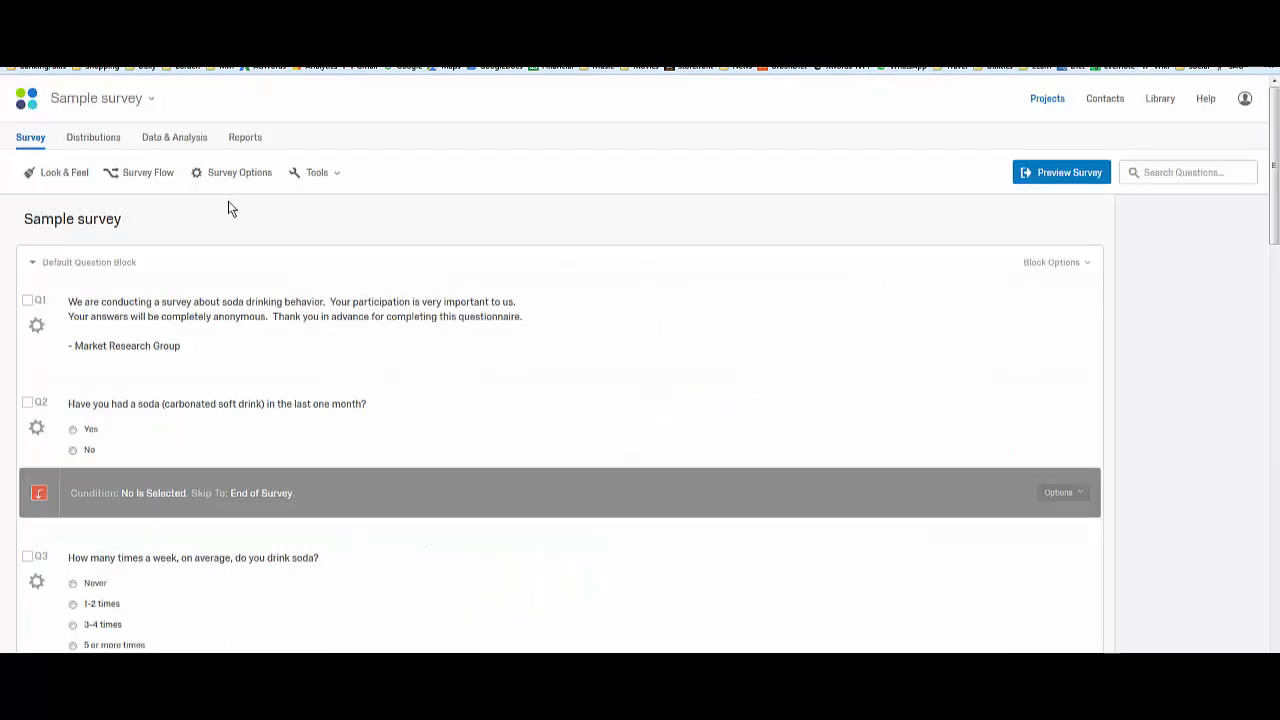
Step: Examine the available survey tools and the email distribution options, and return to the survey editor
left_click(325, 177)
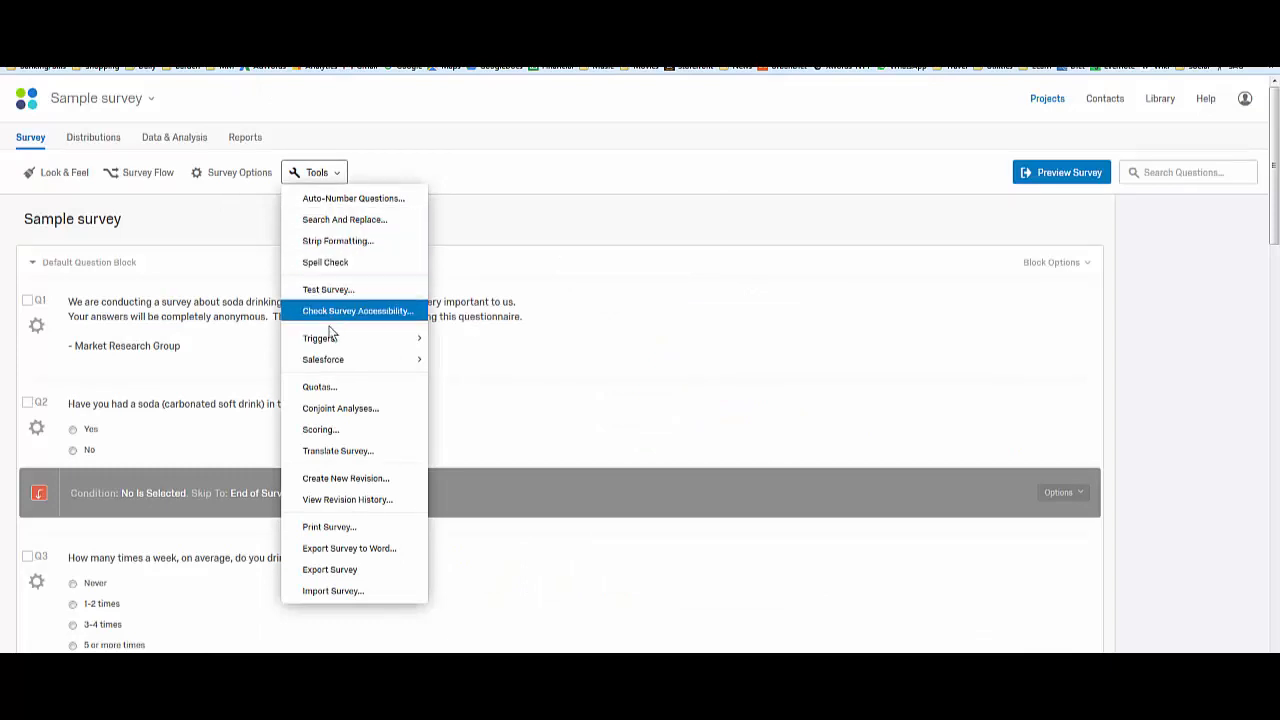
left_click(362, 556)
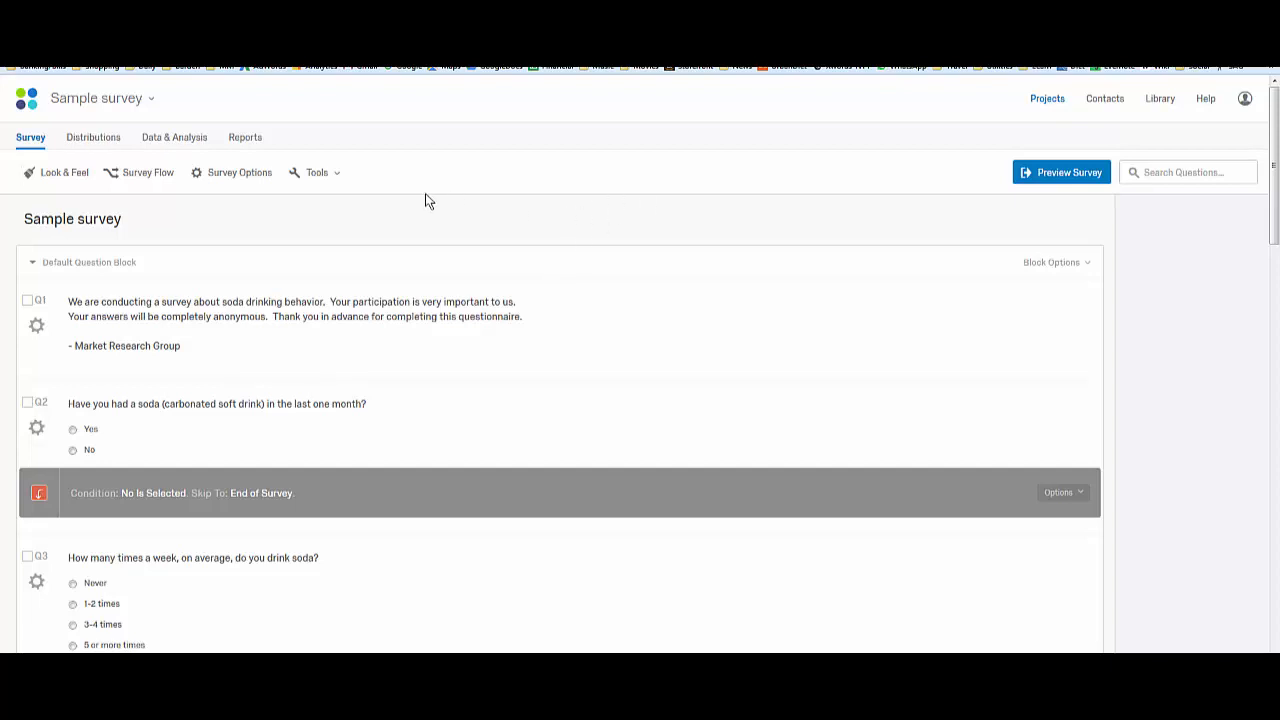
left_click(106, 145)
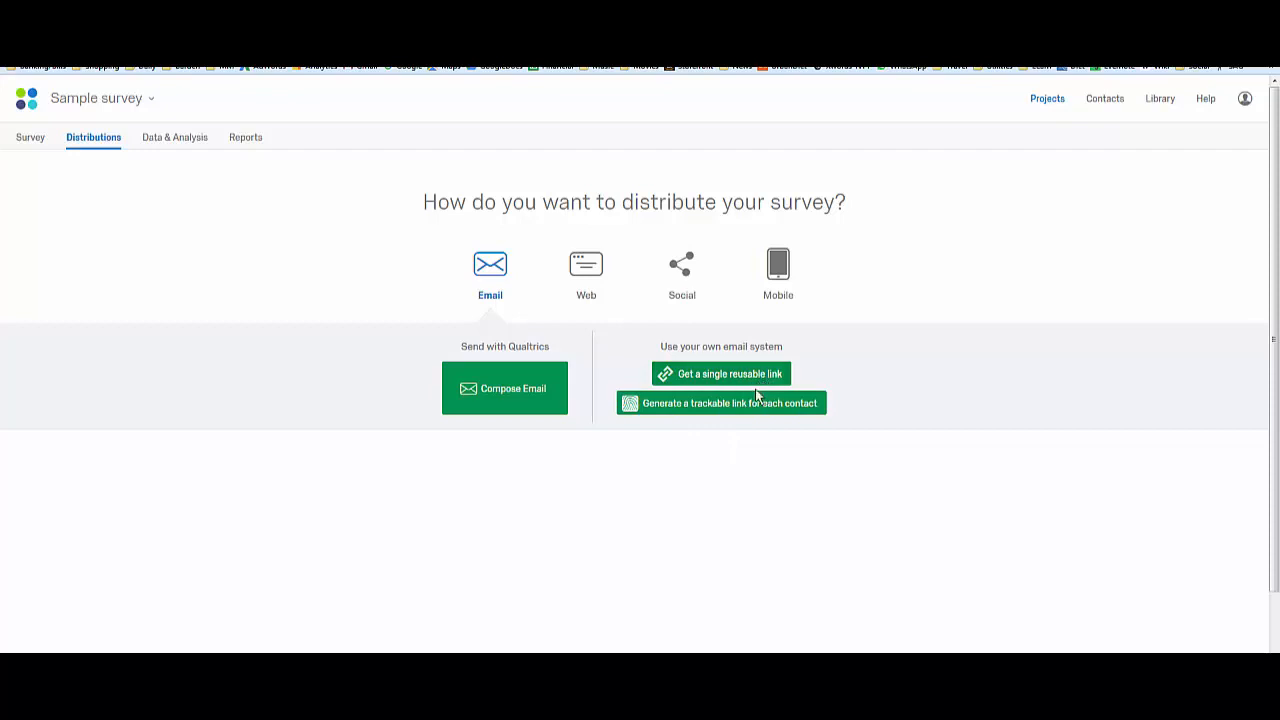
left_click(701, 375)
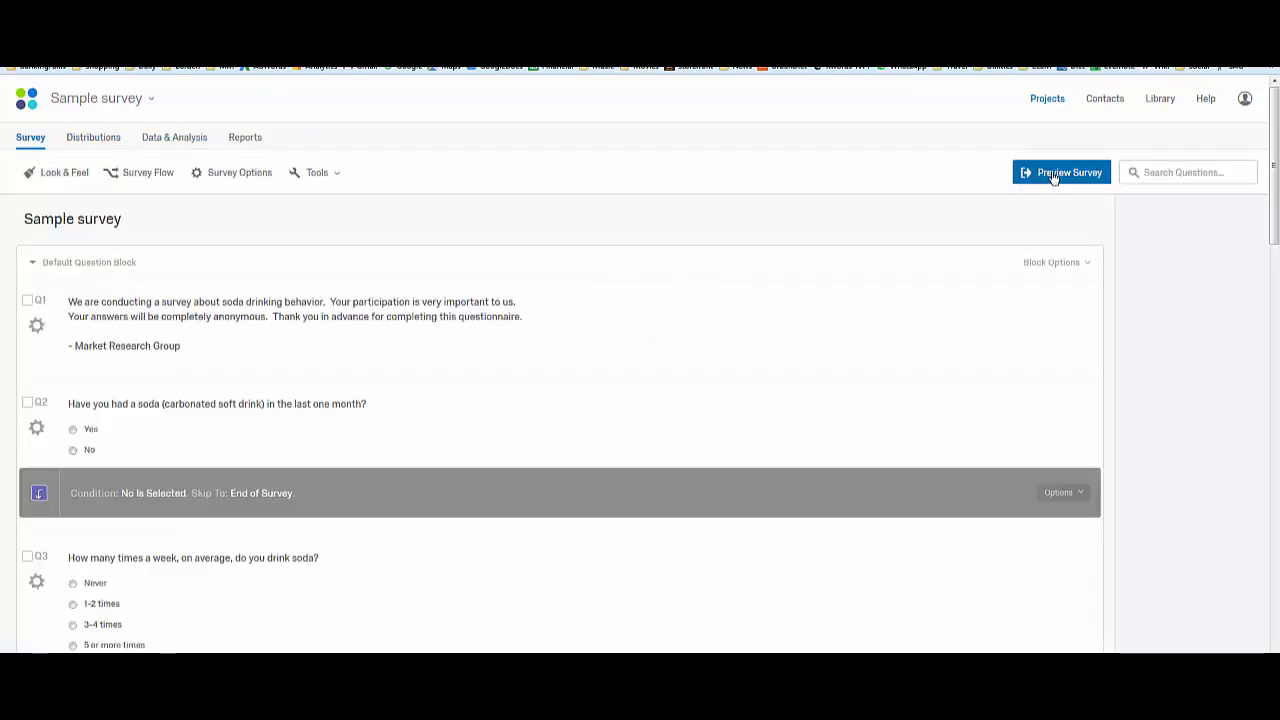
Step: Preview the survey and answer No to having had a soda in the last month to test the skip logic
left_click(1053, 174)
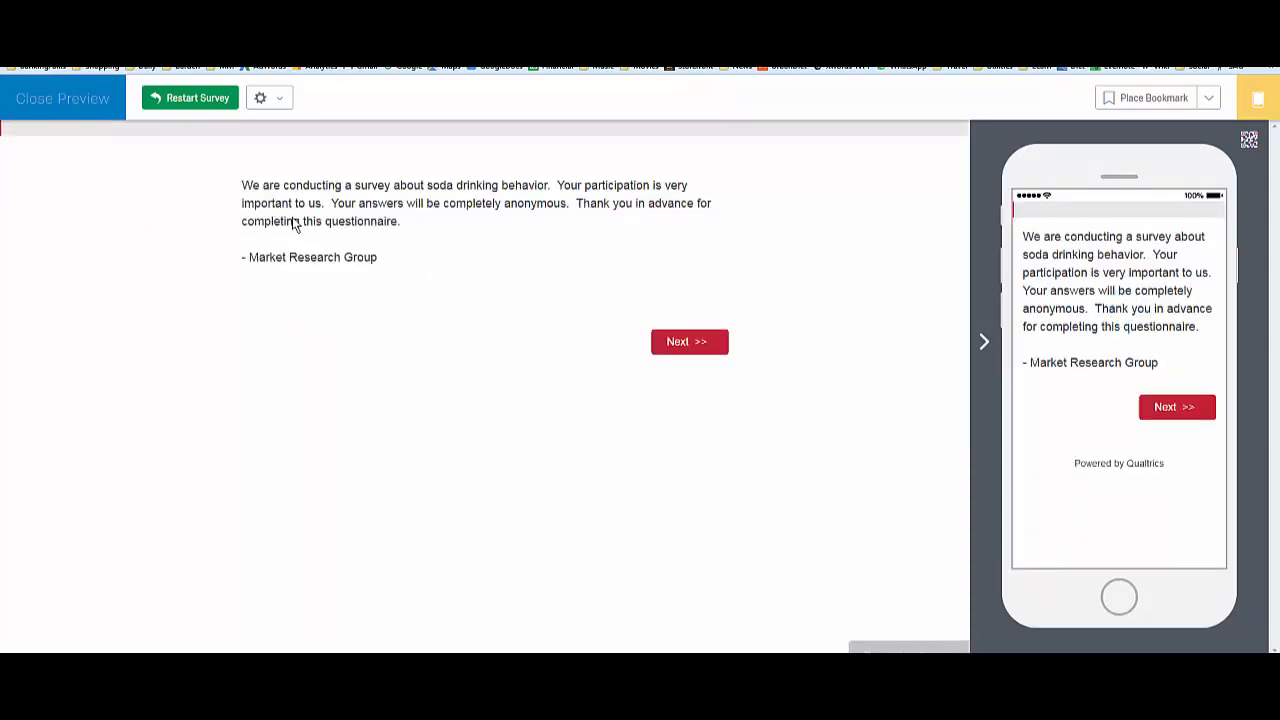
left_click(684, 344)
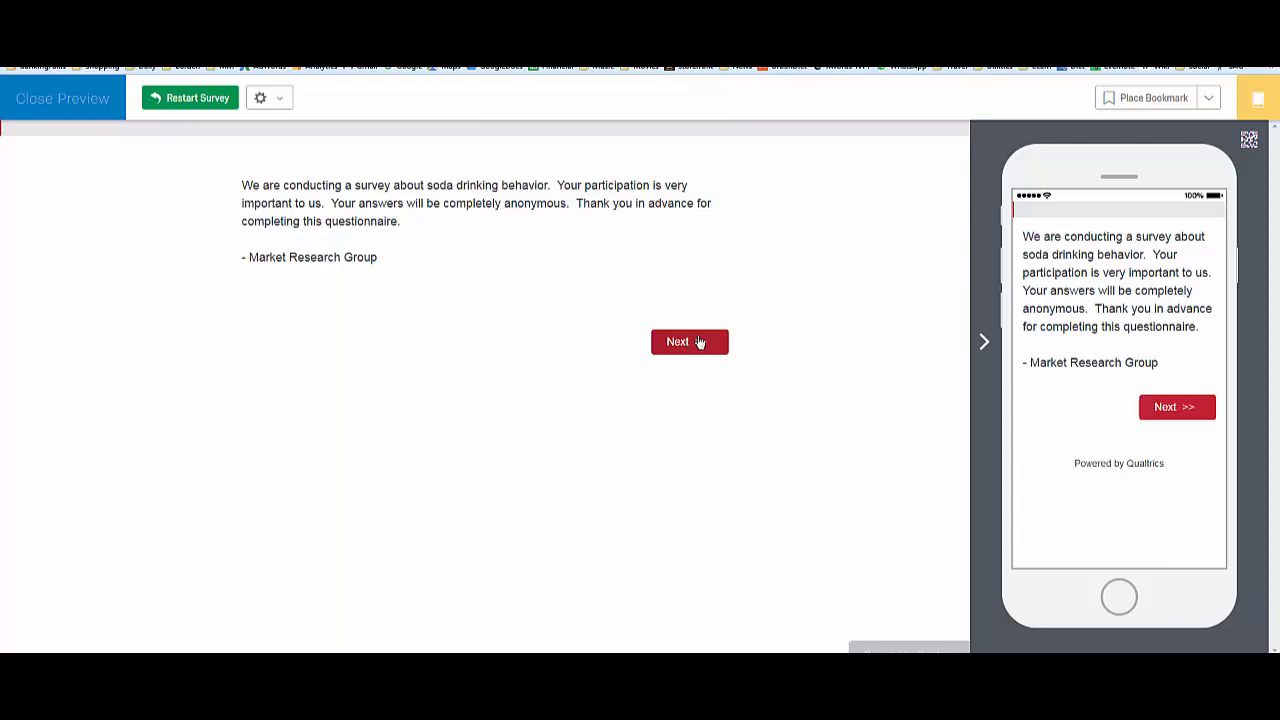
left_click(689, 345)
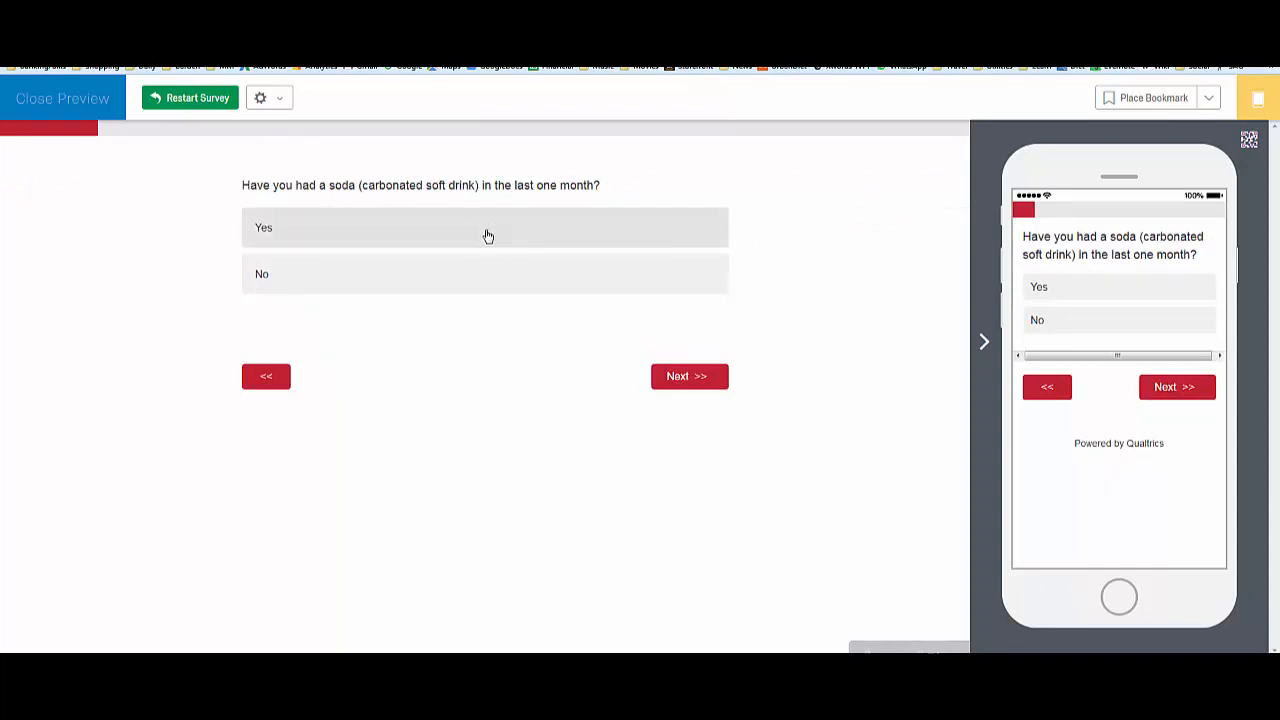
left_click(442, 285)
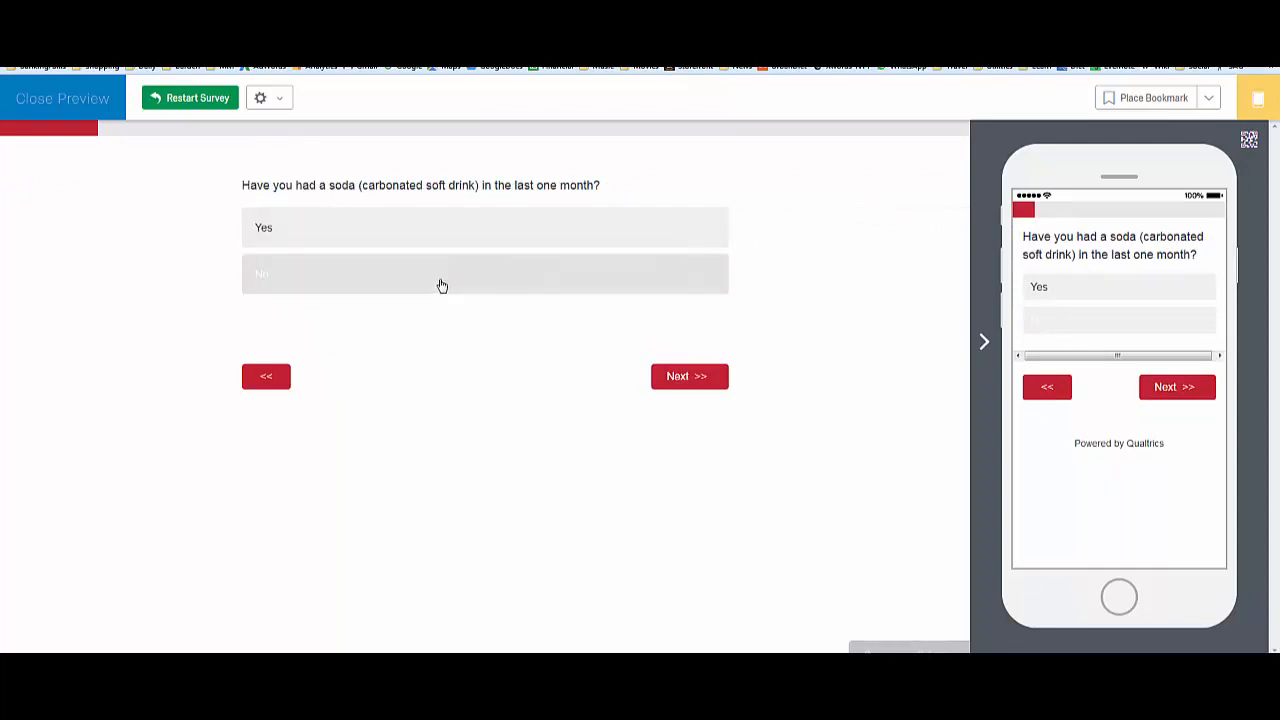
left_click(691, 376)
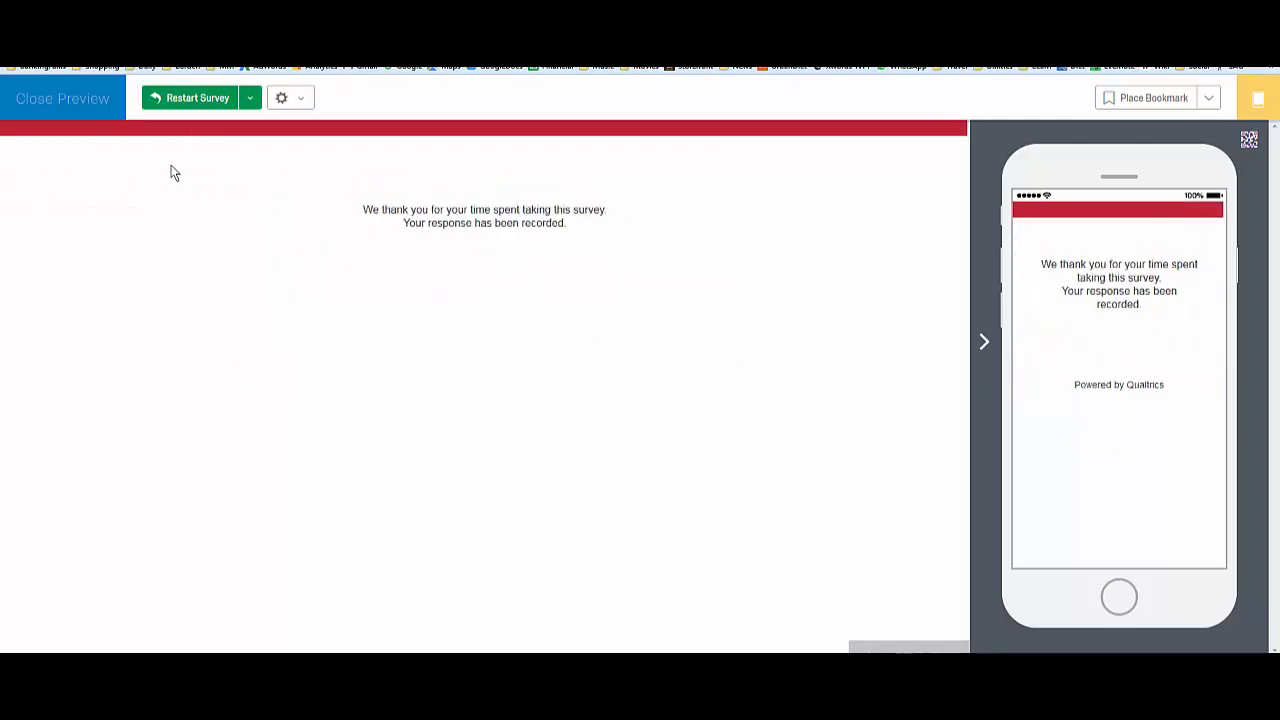
Step: Restart the survey preview, answer Yes to the last-month soda question and Never to weekly frequency to test the skip logic, and close the preview
left_click(192, 101)
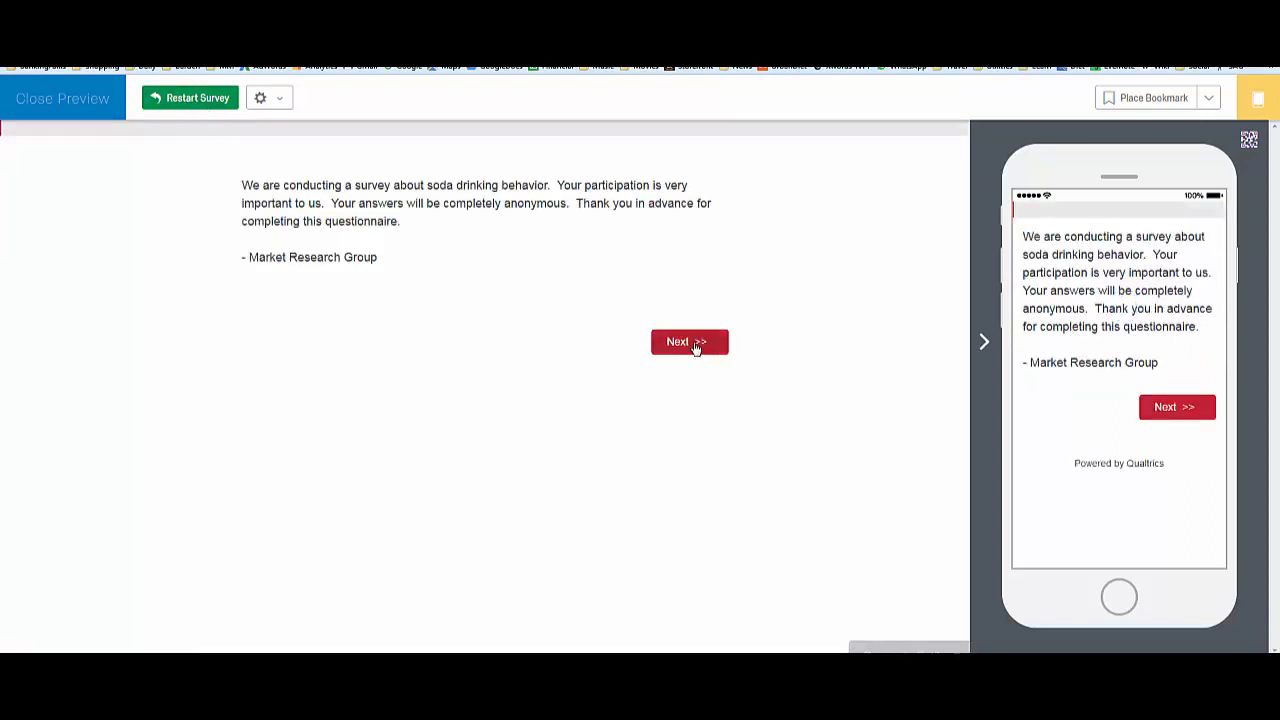
left_click(696, 346)
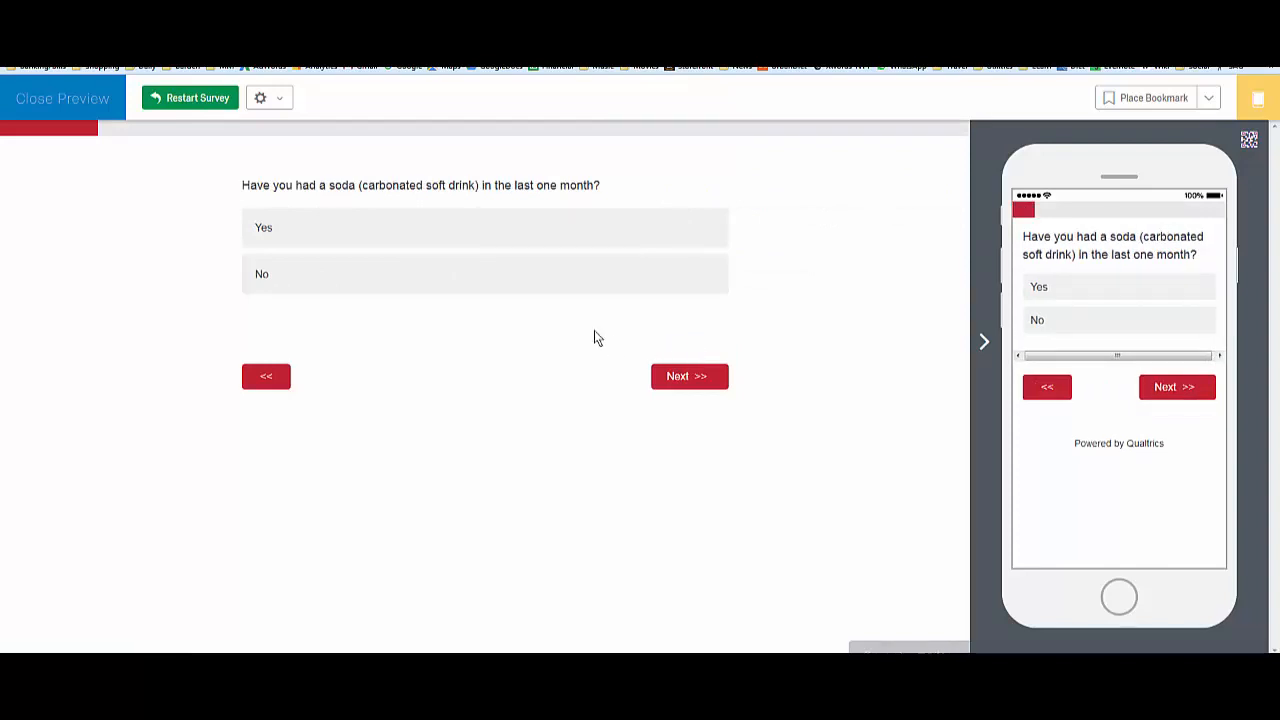
left_click(457, 231)
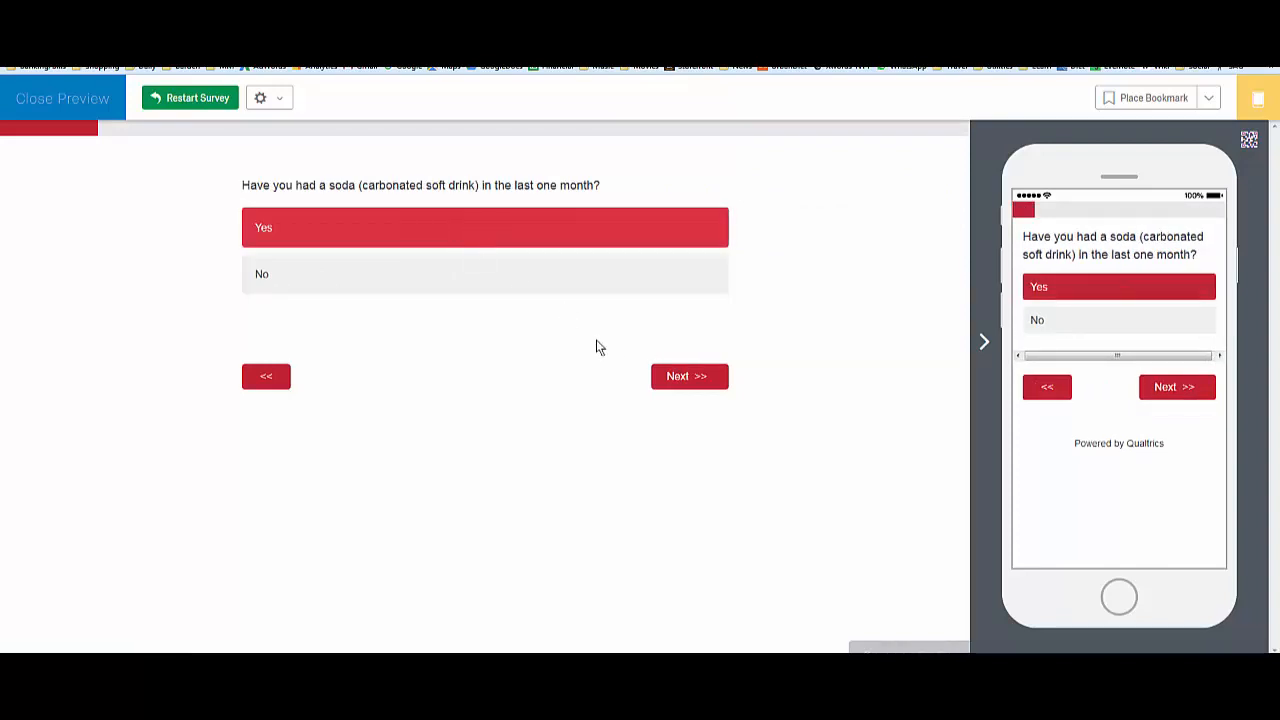
left_click(697, 377)
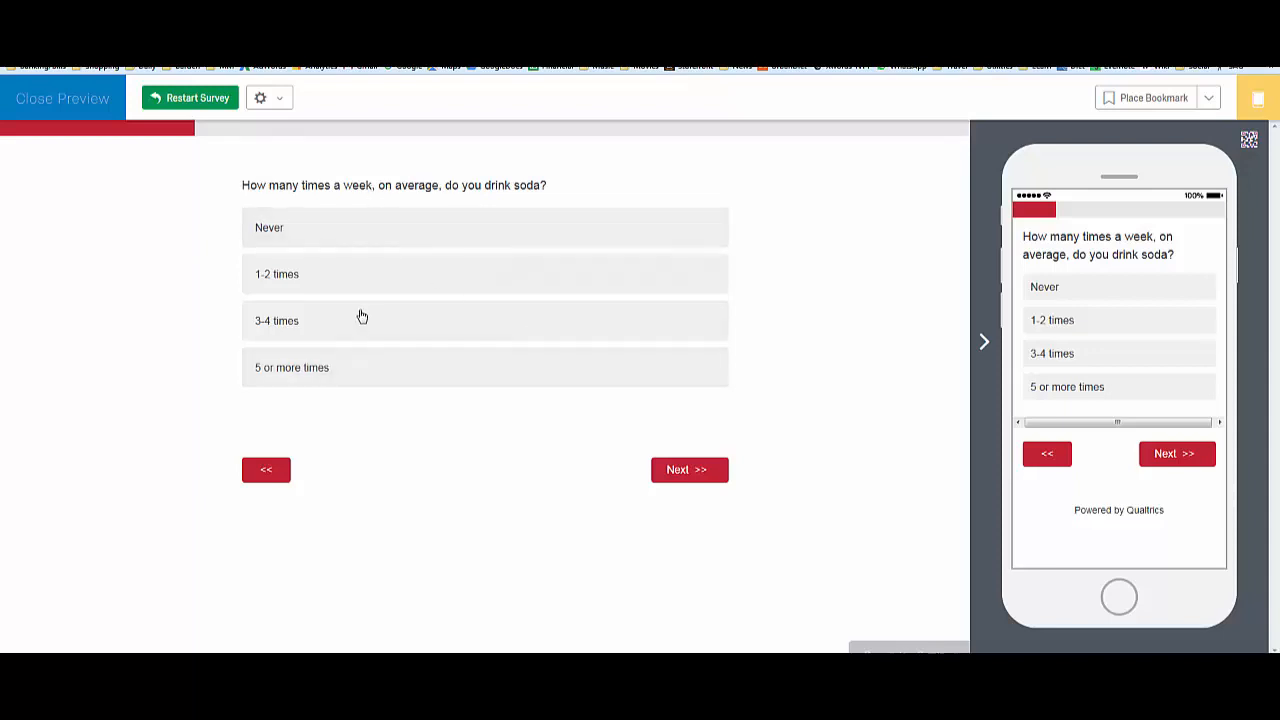
left_click(365, 230)
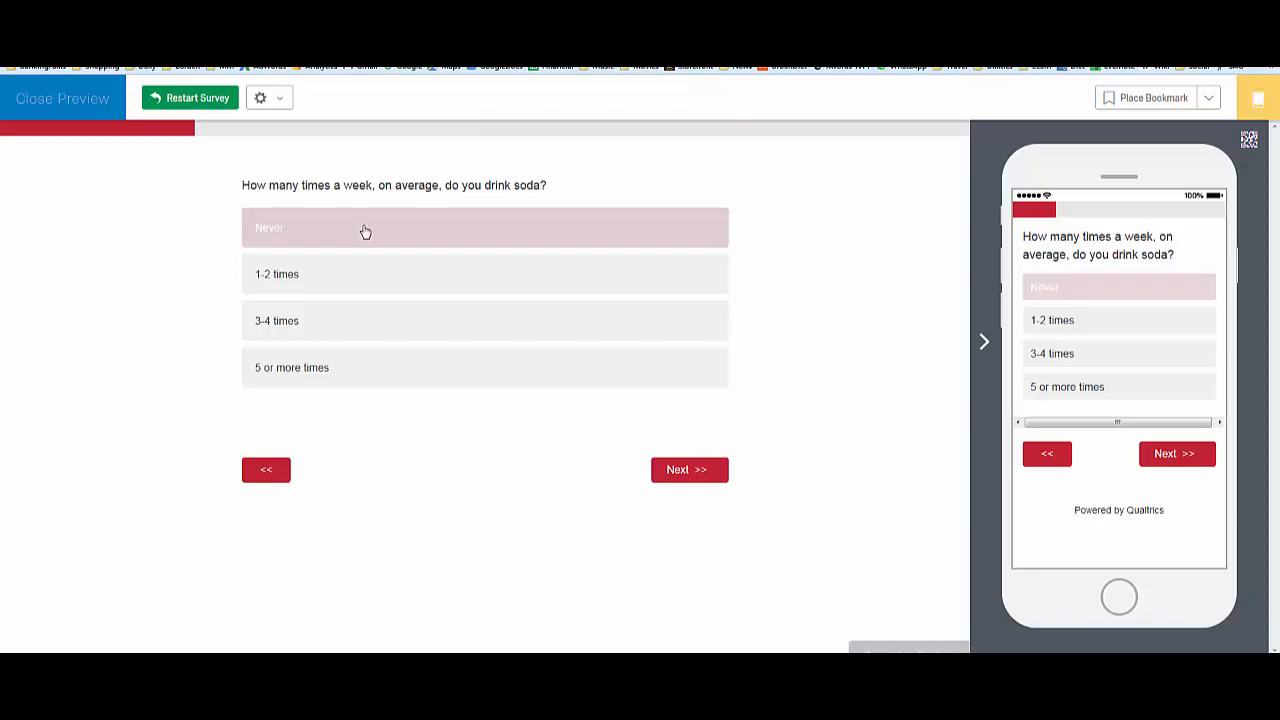
left_click(687, 475)
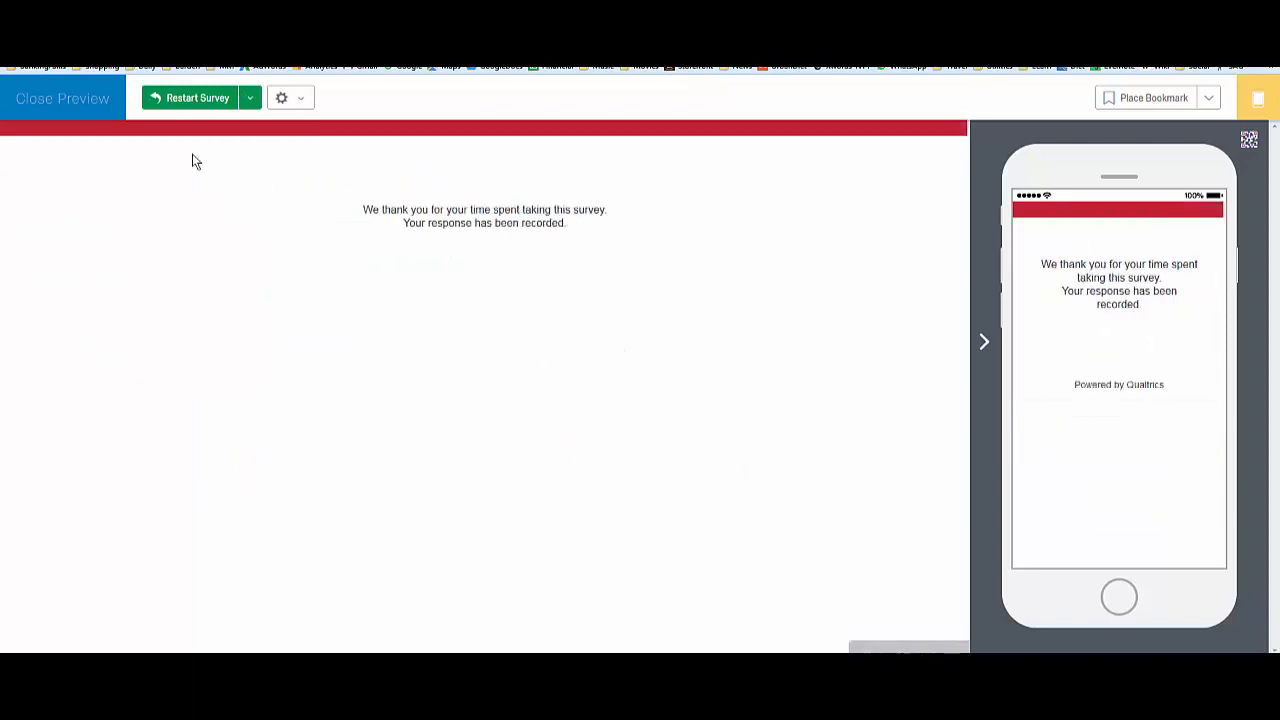
left_click(84, 100)
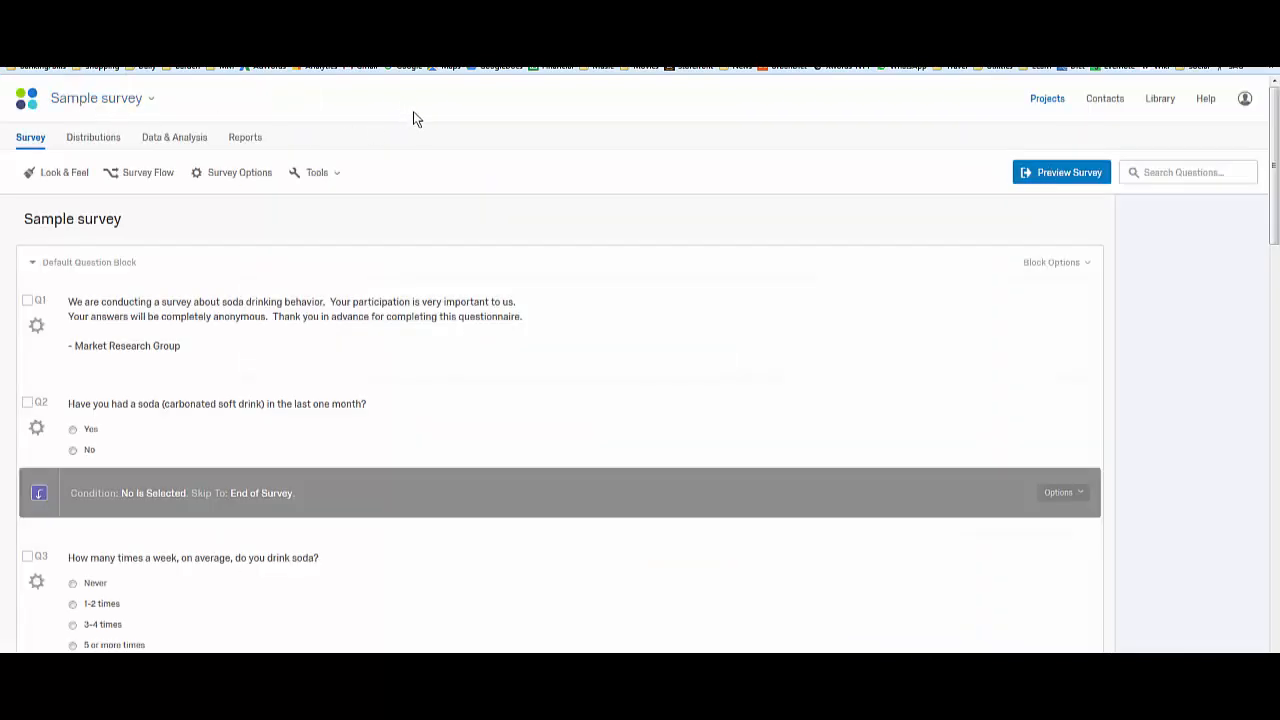
Step: Return to the project list and open the sharing settings of the Sample survey project
left_click(30, 137)
left_click(1047, 99)
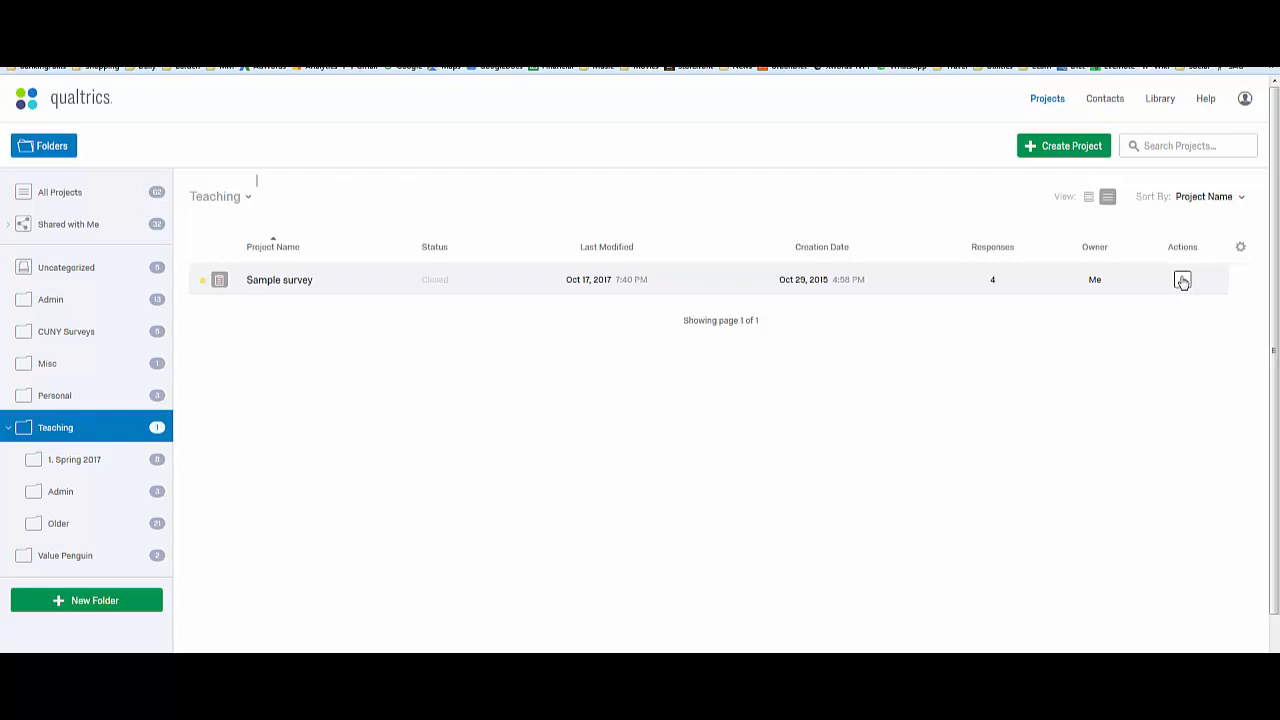
left_click(1182, 280)
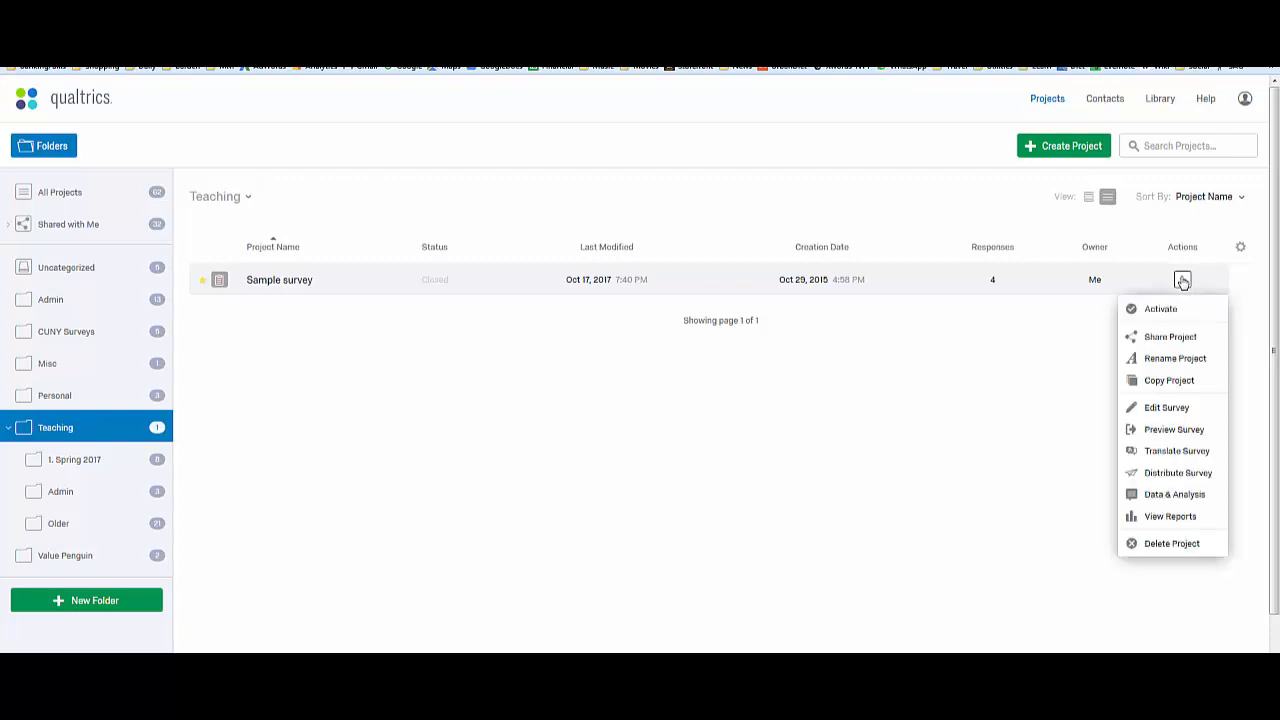
left_click(1175, 336)
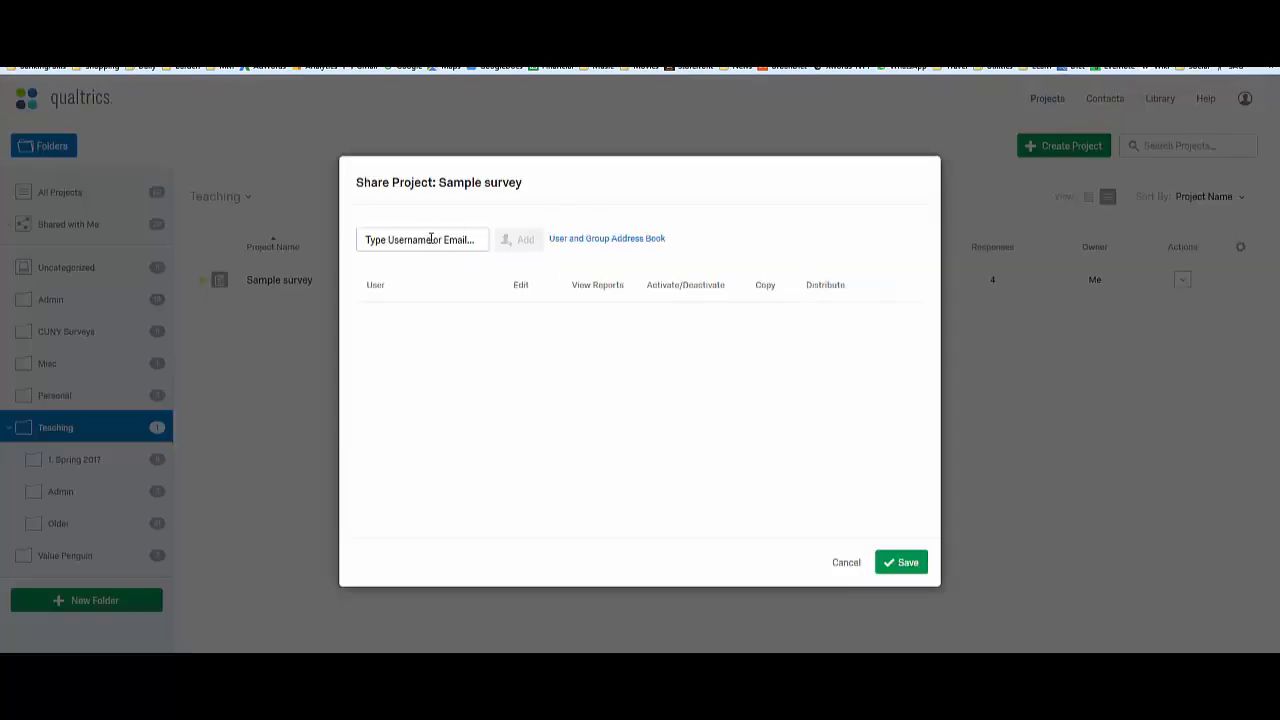